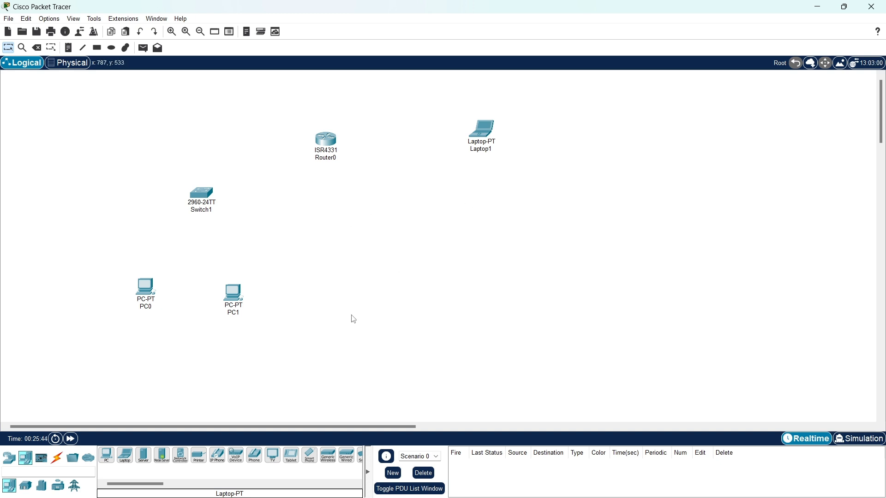
- Shrink Packet Tracer and place the Canva slides beside it, showing slide 19
left_click(56, 458)
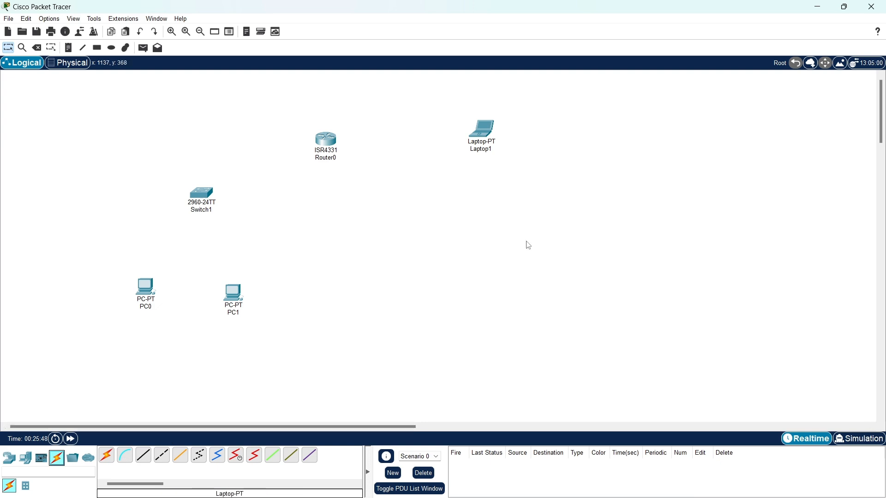
left_click_drag(411, 6, 351, 36)
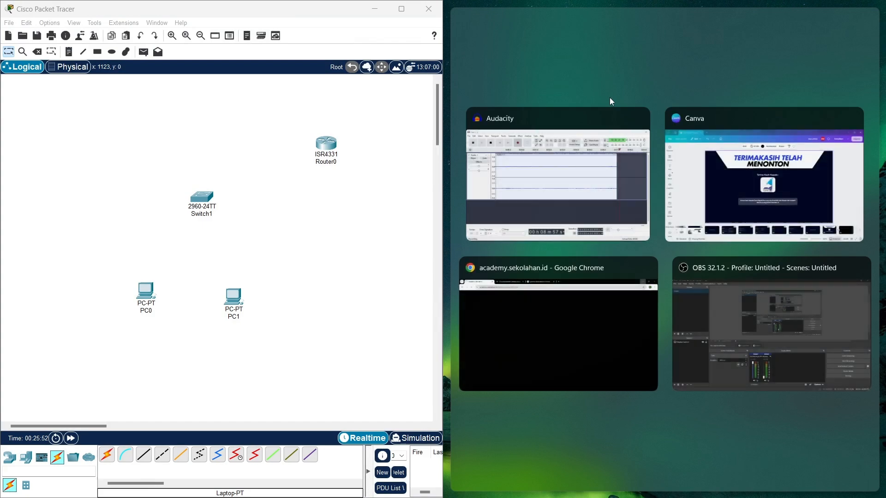
left_click(707, 166)
scroll(600, 443, "up", 5)
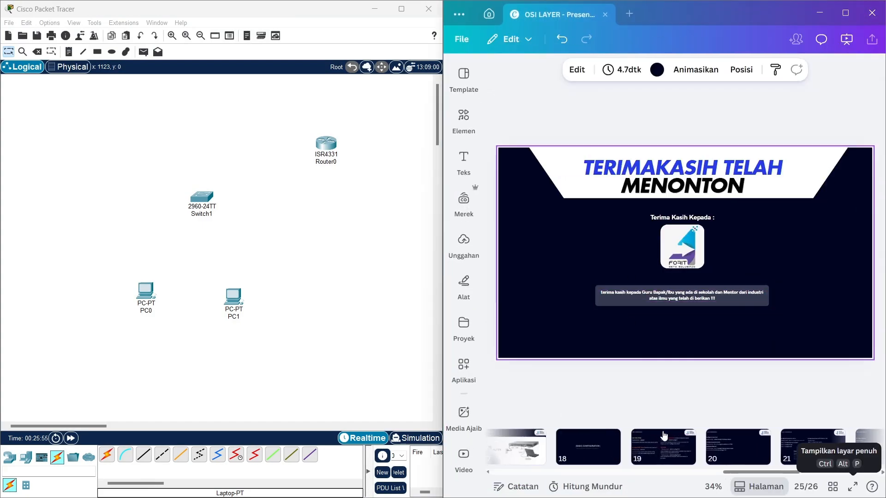
left_click(664, 443)
scroll(283, 282, "right", 5)
scroll(284, 283, "left", 3)
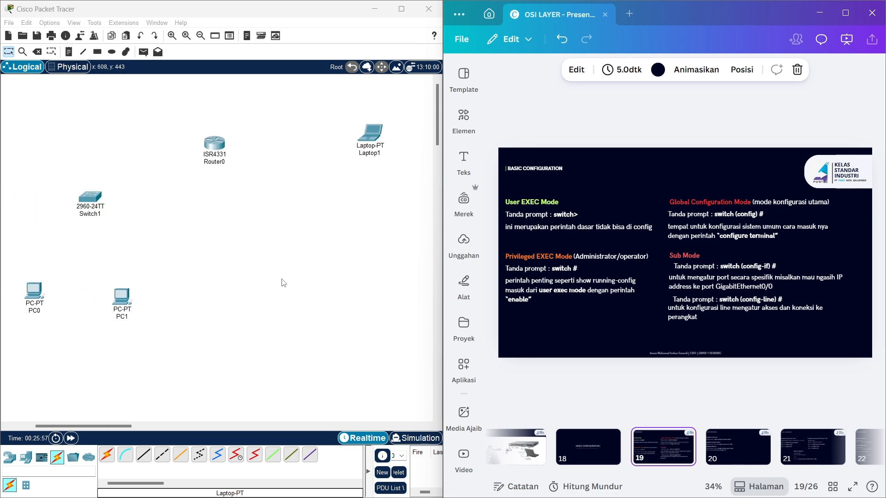
- Connect Router0's Console port to Laptop1's RS 232 port with a console cable
left_click(121, 456)
left_click(215, 143)
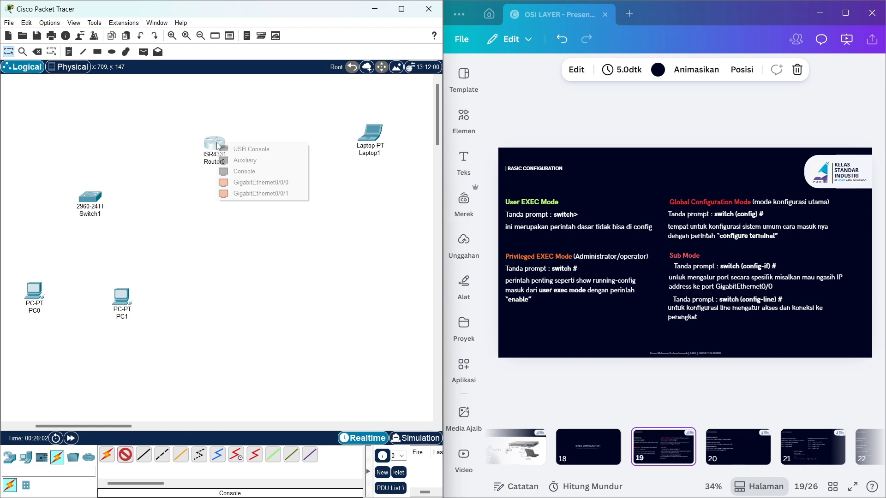
left_click(254, 174)
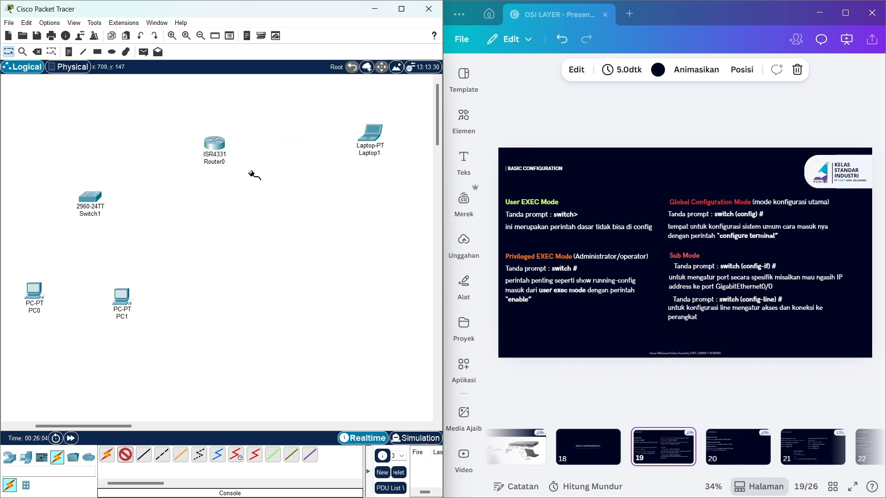
left_click(366, 134)
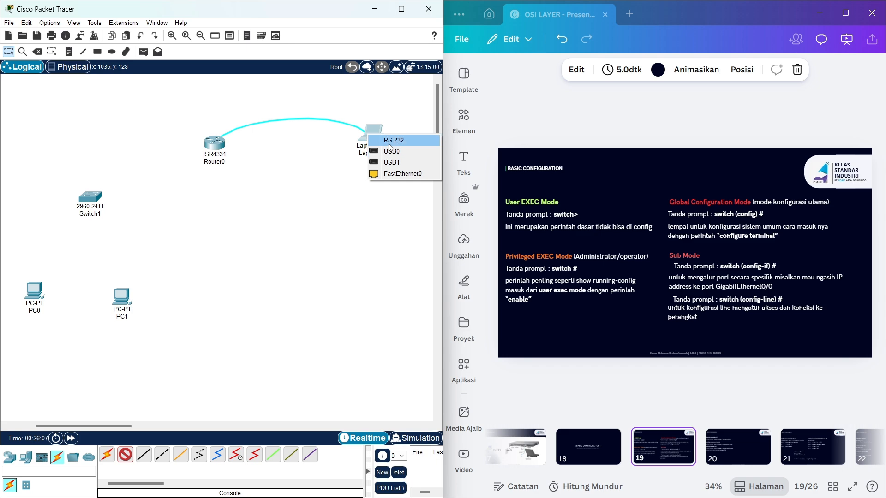
left_click(389, 141)
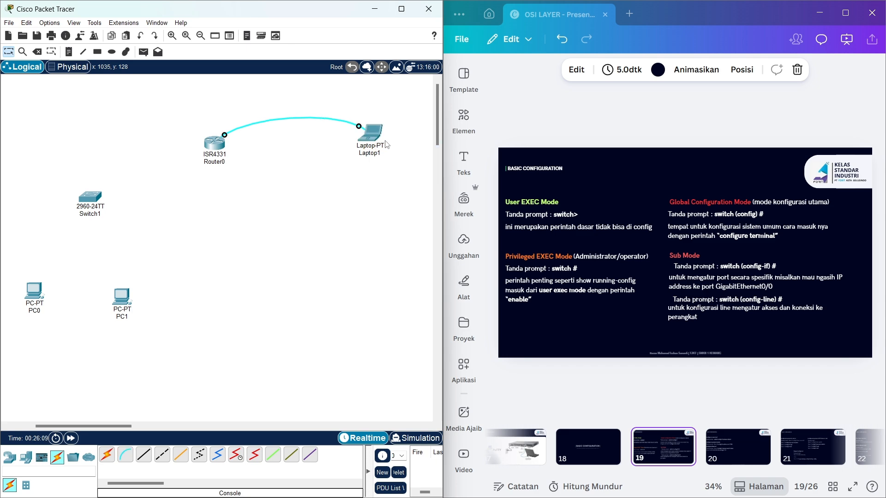
- Open Laptop1's Terminal with default settings and answer 'no' to the initial configuration dialog
left_click(376, 131)
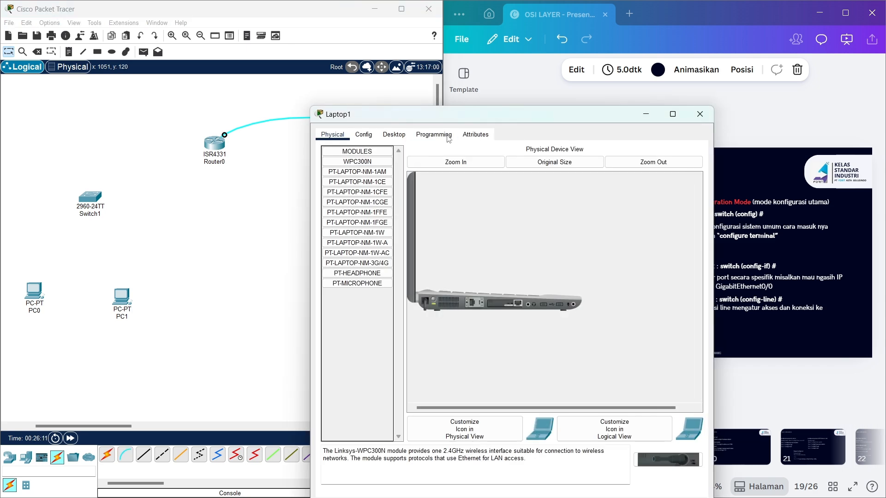
left_click_drag(498, 120, 392, 32)
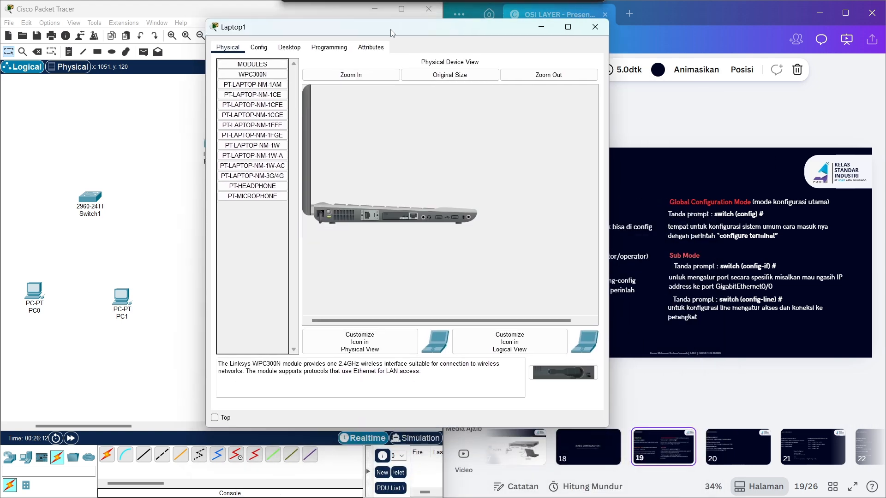
left_click(290, 51)
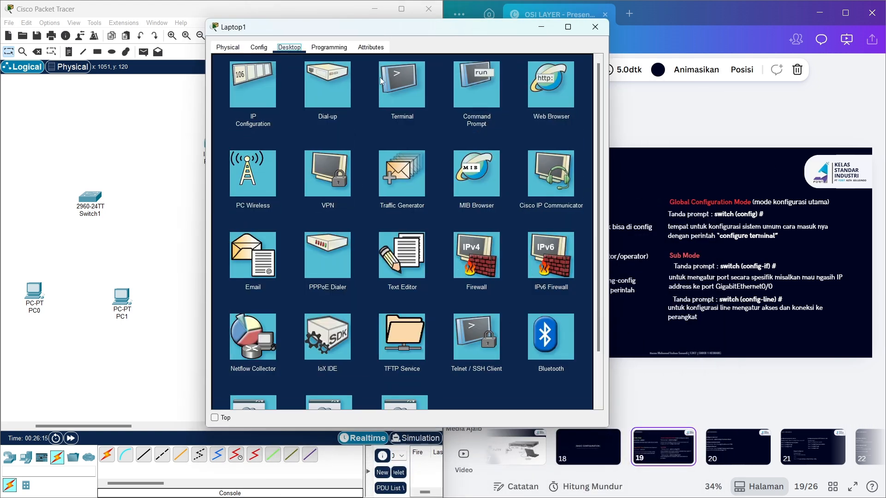
left_click(397, 90)
left_click(571, 157)
left_click_drag(481, 33, 343, 38)
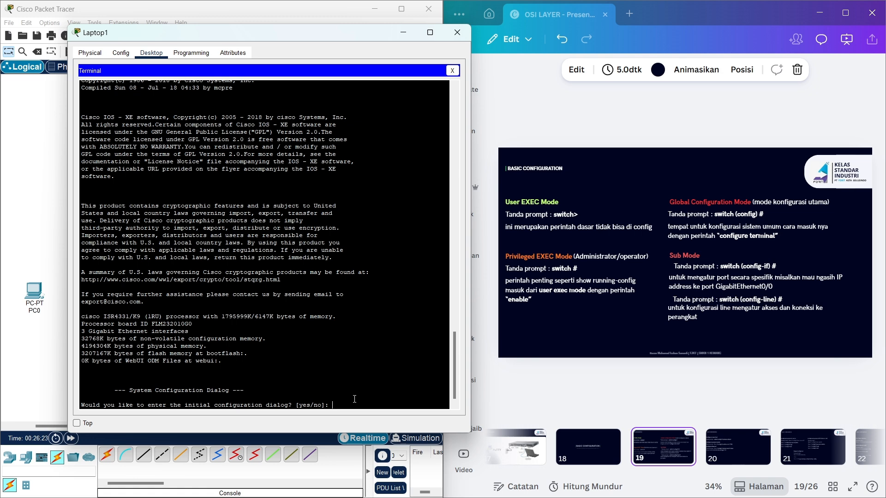
type("no")
key("Return")
key("Return")
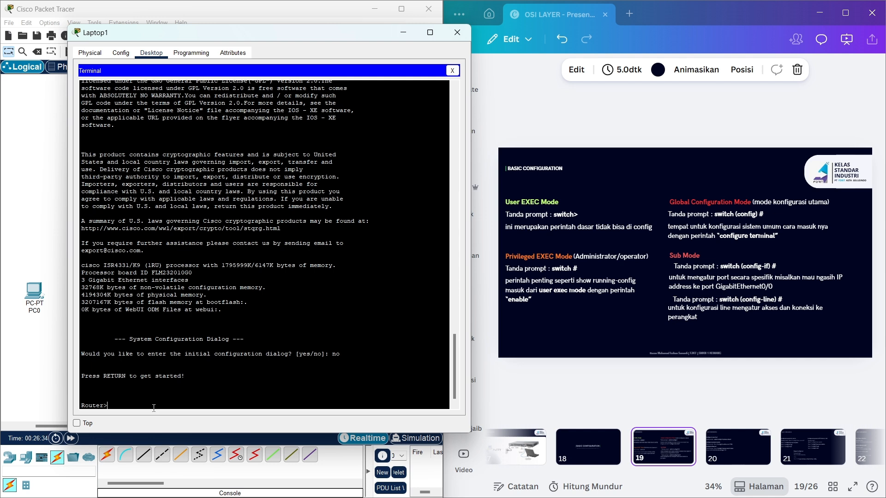
- Run enable and config t to reach Router(config)#, then show reference slide 20
type("abl")
key("Tab")
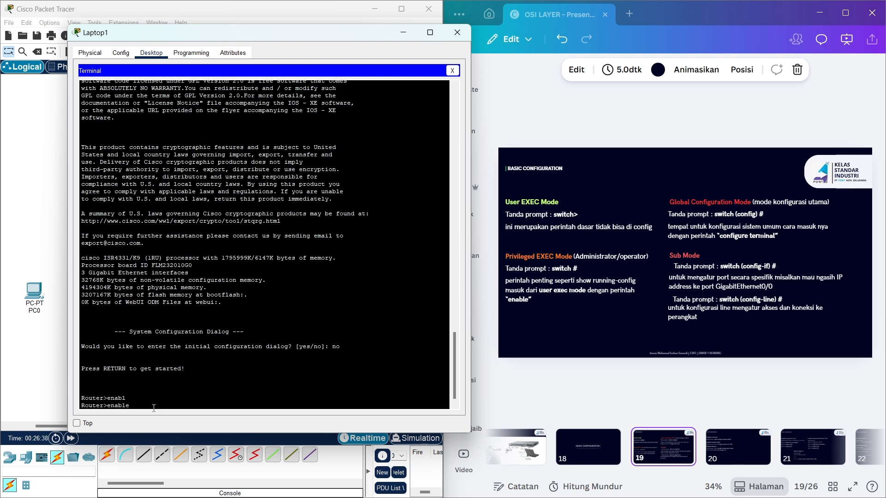
key("Return")
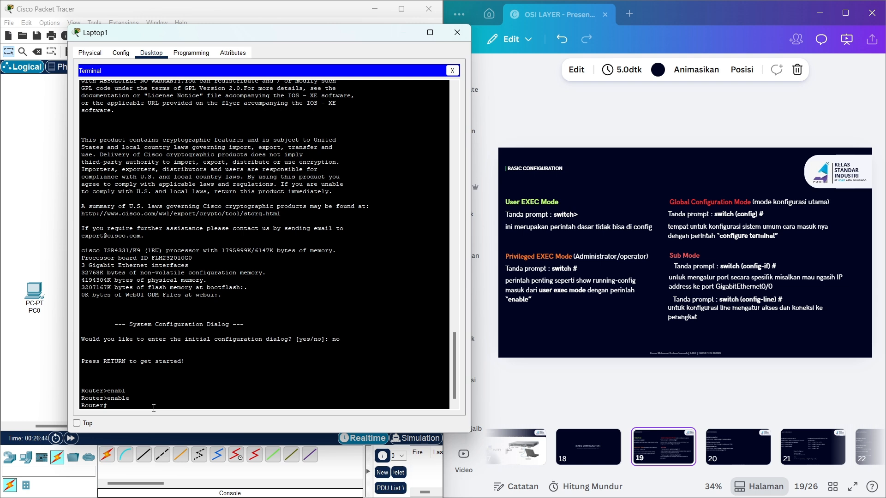
type("config t")
key("Return")
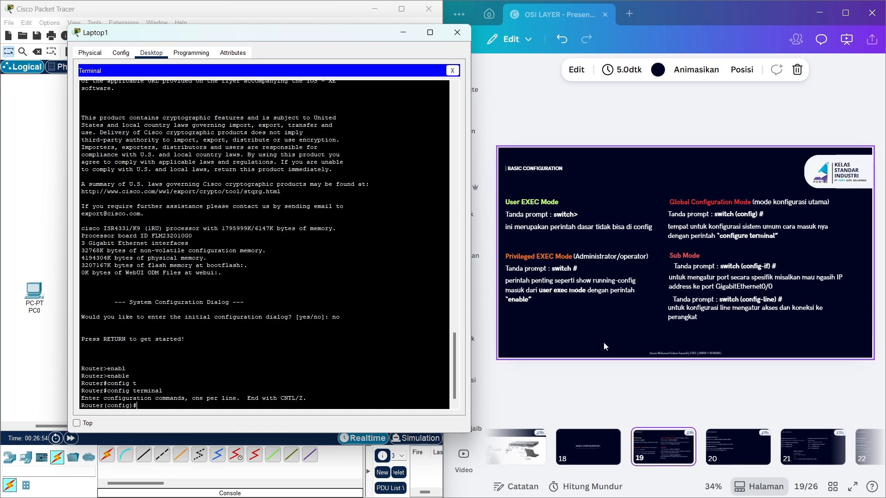
left_click(729, 448)
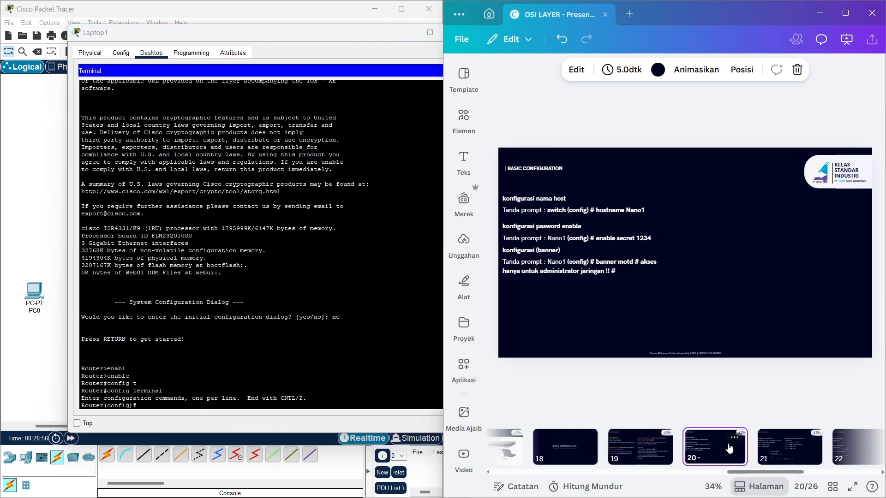
- Set the router hostname to NANO1, correcting the invalid 'NANO 1' attempt
left_click(388, 359)
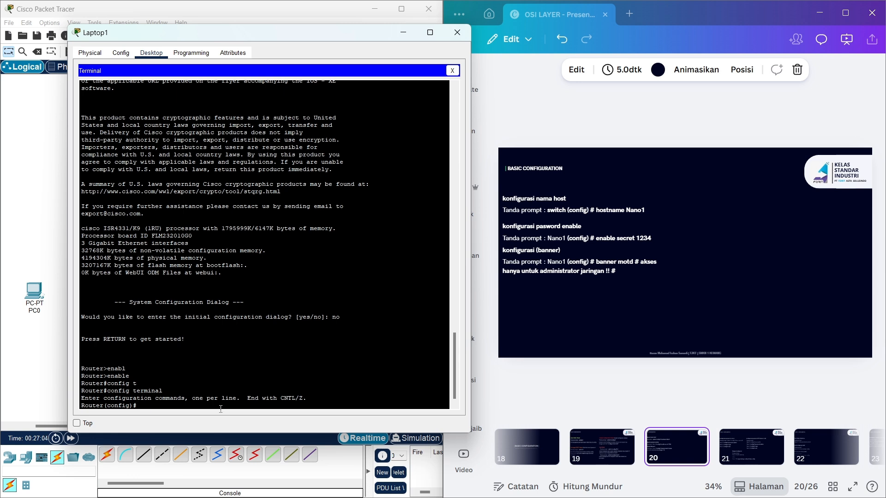
type("hostnam")
key("Tab")
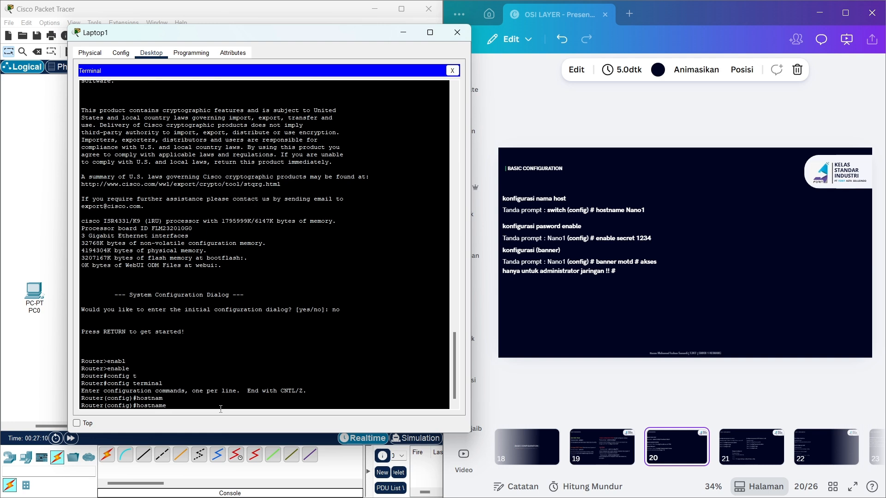
type("NANO 1")
key("Return")
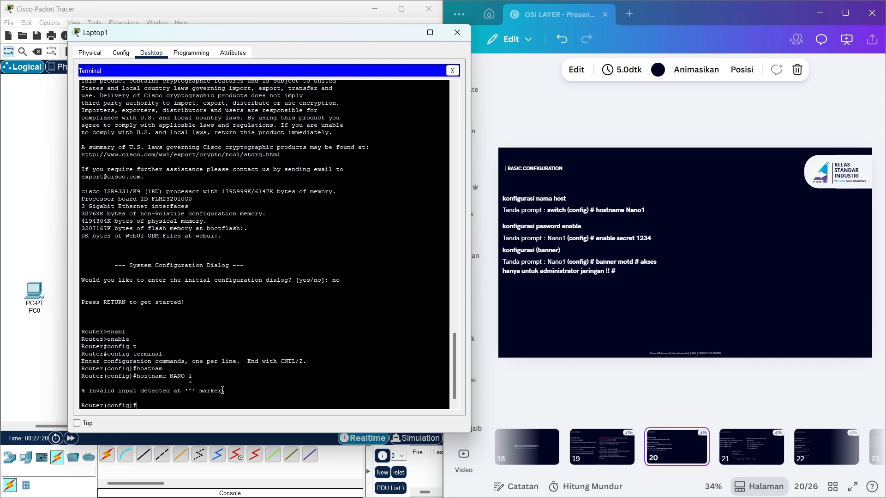
key("Up")
key("Return")
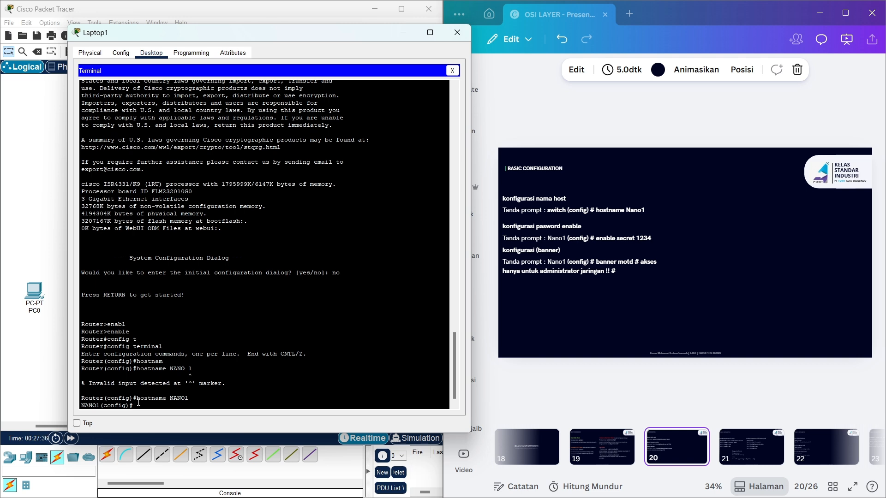
- Set an enable secret password on NANO1
type("ena")
key("Tab")
type("s")
key("Tab")
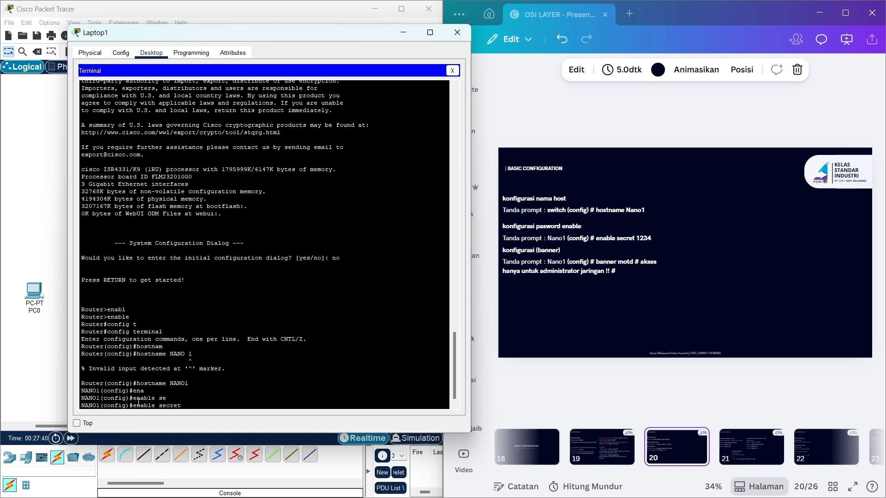
type("1234")
key("Return")
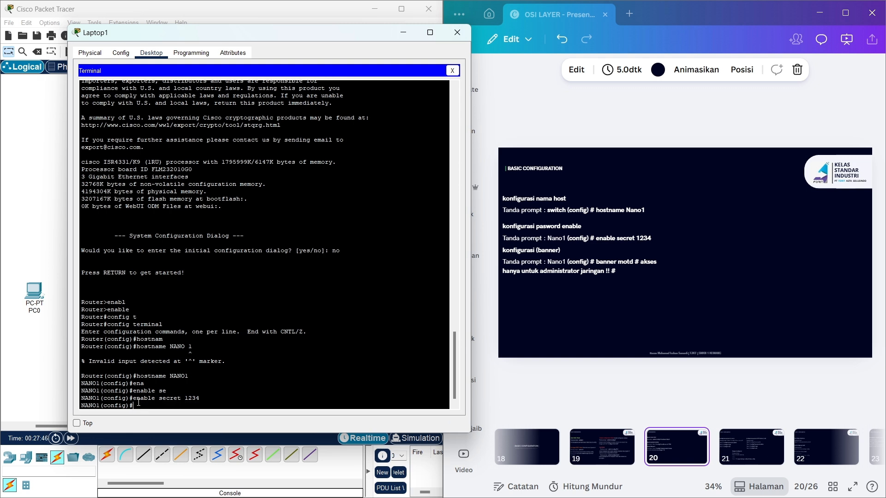
- Set the MOTD banner to 'akses hanya untuk administrator jaringan !!' between # delimiters
type("ban")
key("Tab")
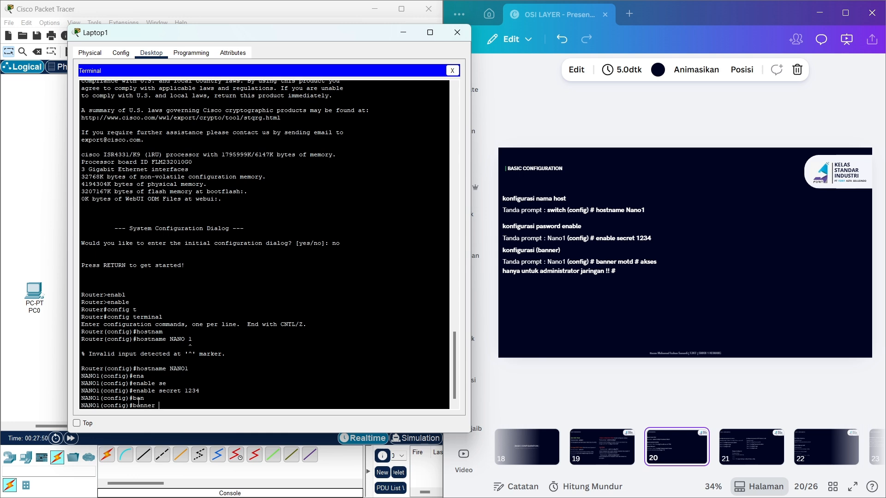
type("motd")
key("Tab")
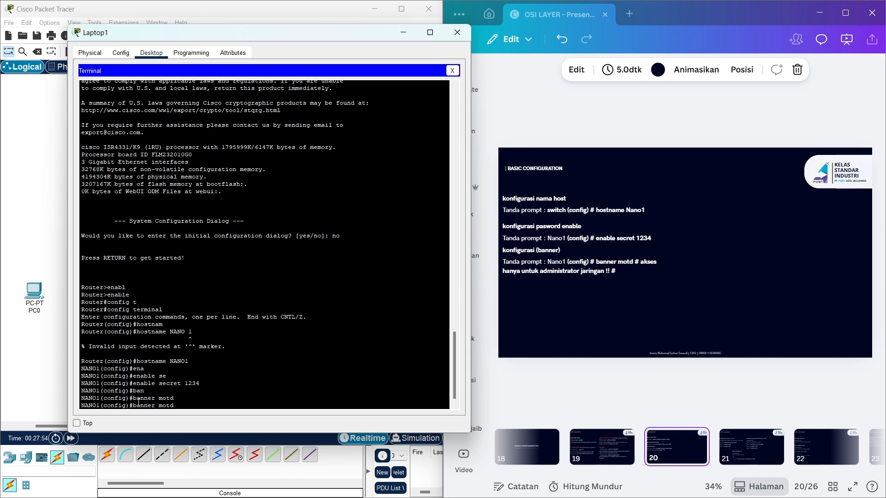
type("##")
key("Left")
type("akses hanya untuk administraro")
key("BackSpace")
key("BackSpace")
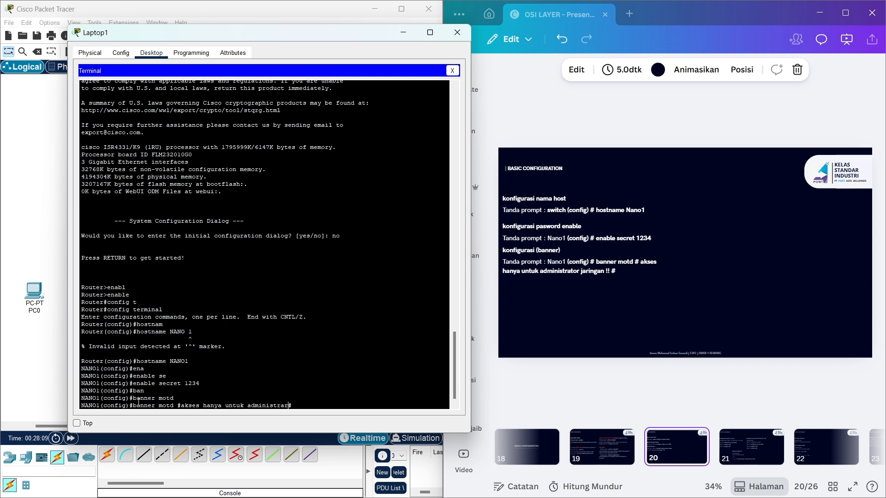
type("tor jaringan !!#")
key("Return")
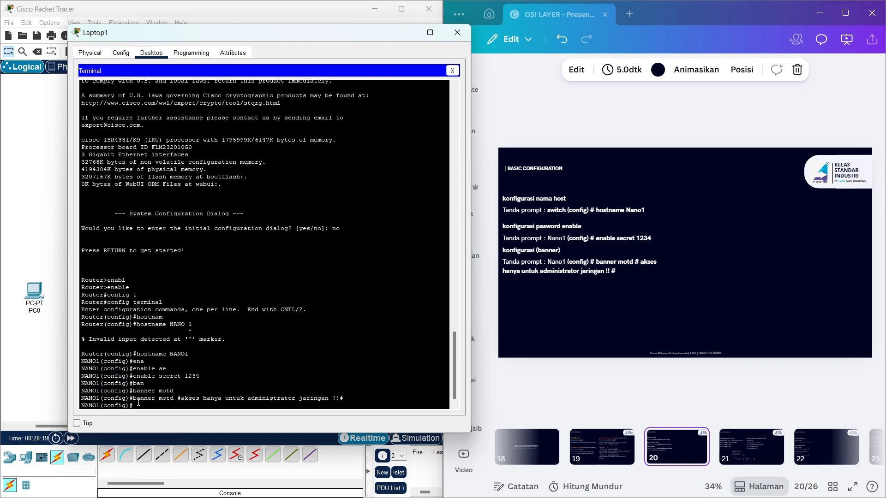
- Exit configuration mode and end the console session back to NANO1>
type("ex")
key("Return")
type("ex")
key("Return")
key("Return")
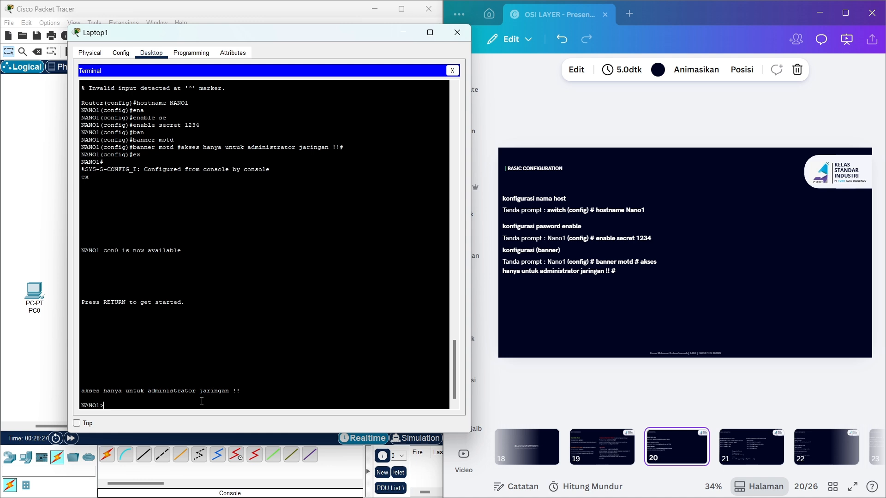
- Enter privileged mode on NANO1 with the enable secret, then show reference slide 21
type("enab")
key("Tab")
key("Return")
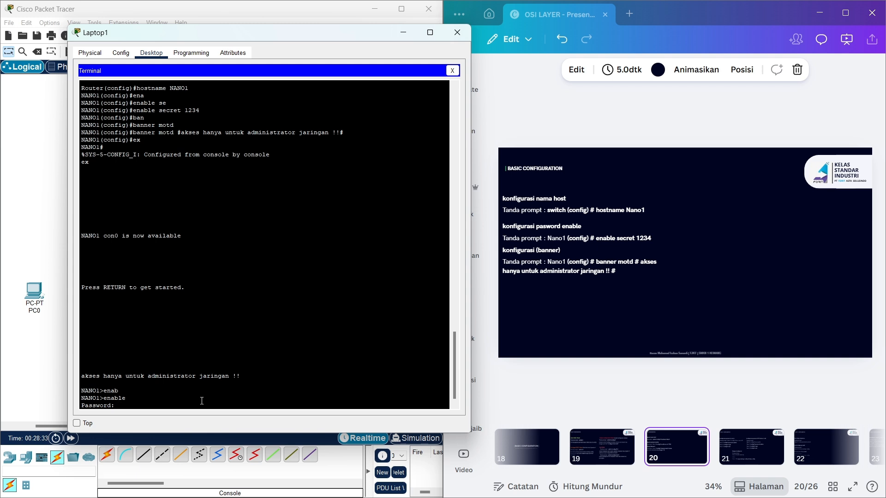
type("1234")
key("Return")
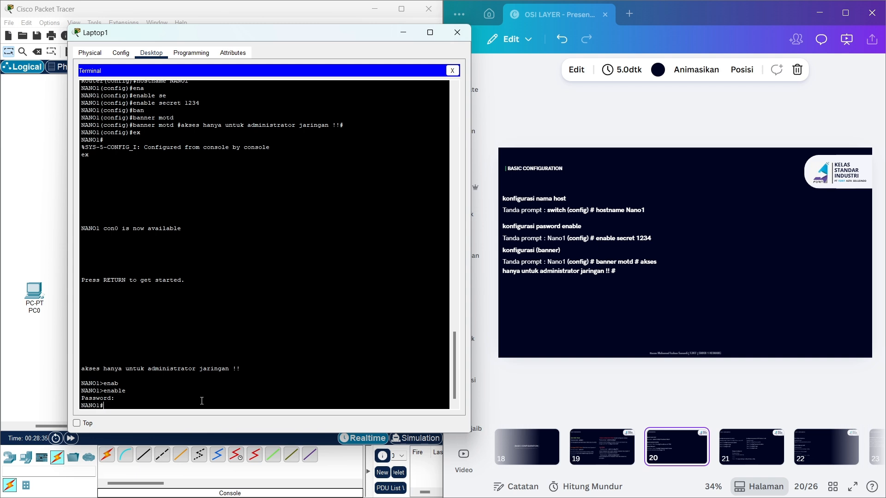
left_click(740, 437)
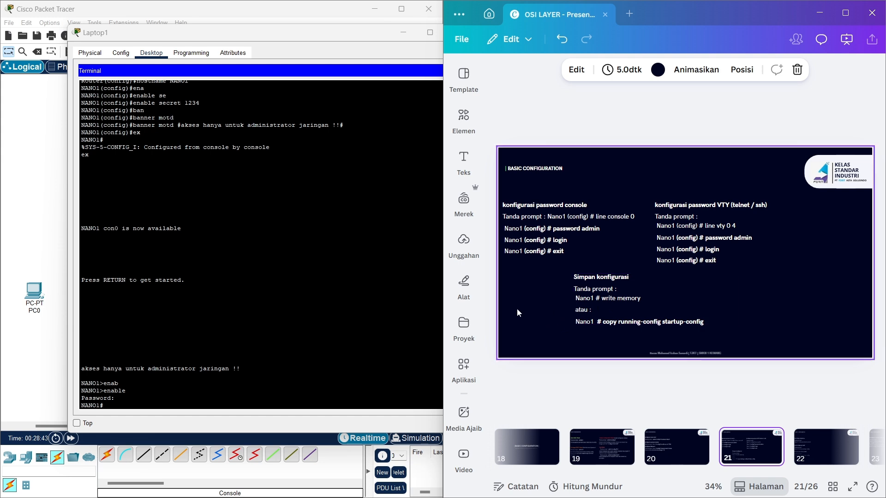
- Save NANO1's running configuration with write memory, then show reference slide 22
left_click(202, 401)
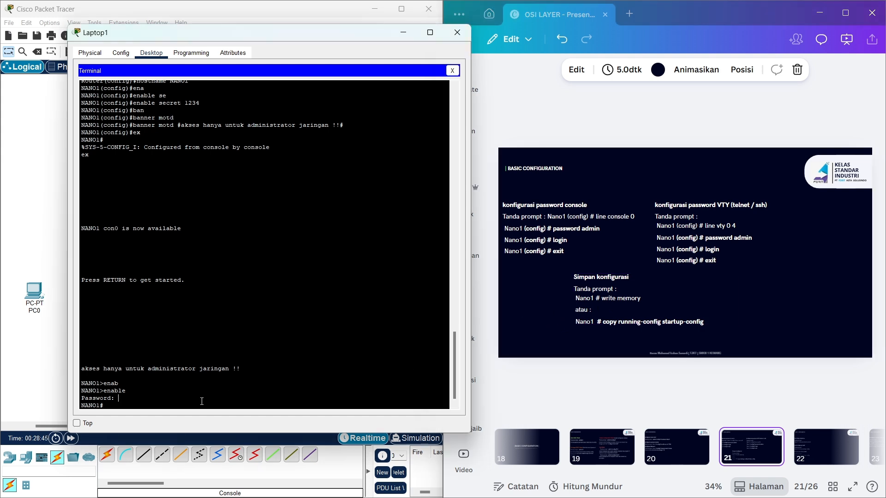
type("wr")
type("i")
type("tw")
type("e")
key("Tab")
type("me")
key("Tab")
key("Return")
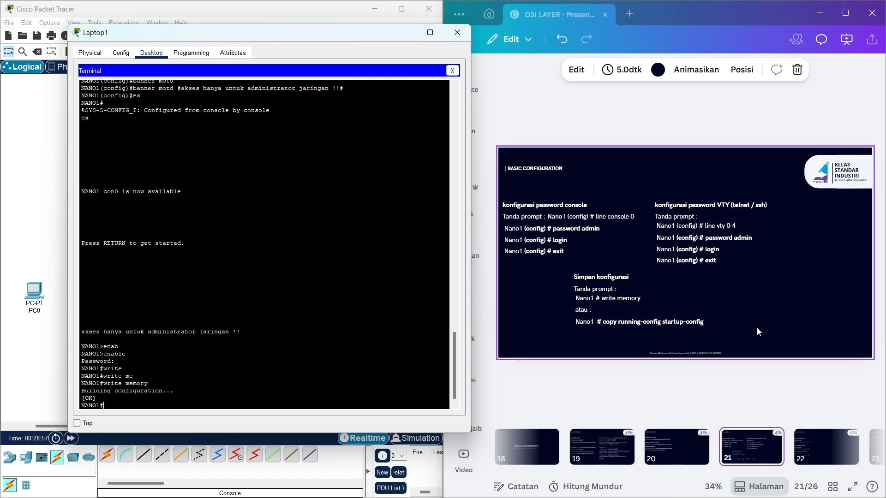
scroll(763, 430, "right", 2)
left_click(744, 444)
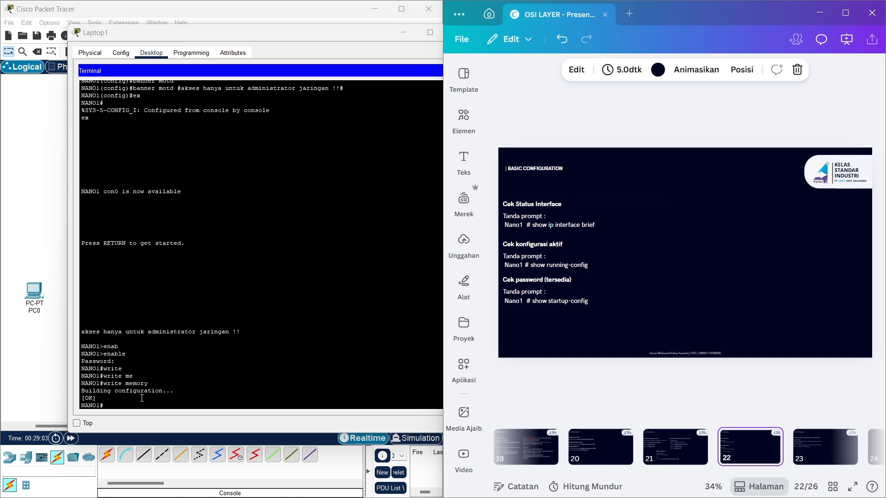
- List NANO1's interfaces and their status with show ip interface brief
left_click(126, 403)
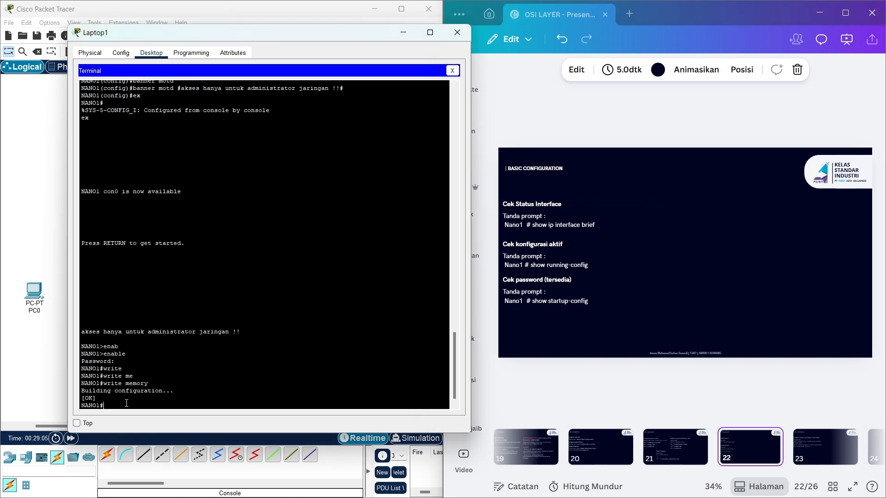
type("show ip inte")
key("Tab")
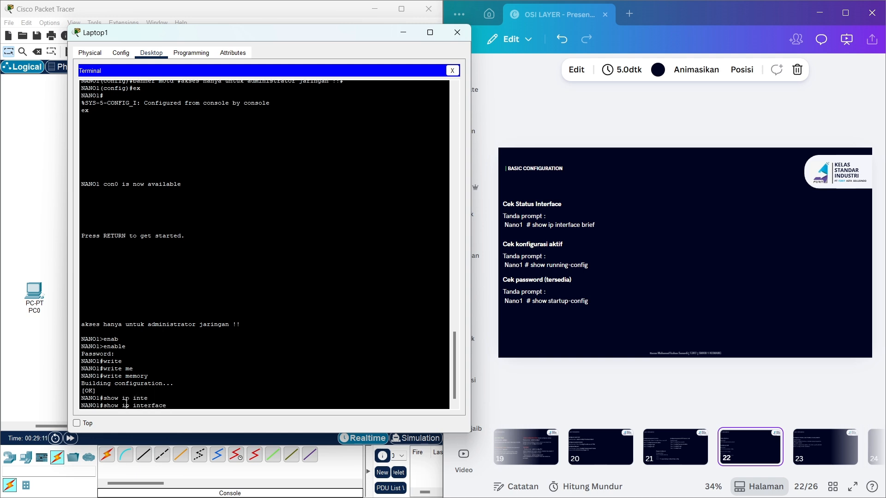
type("bri")
key("Tab")
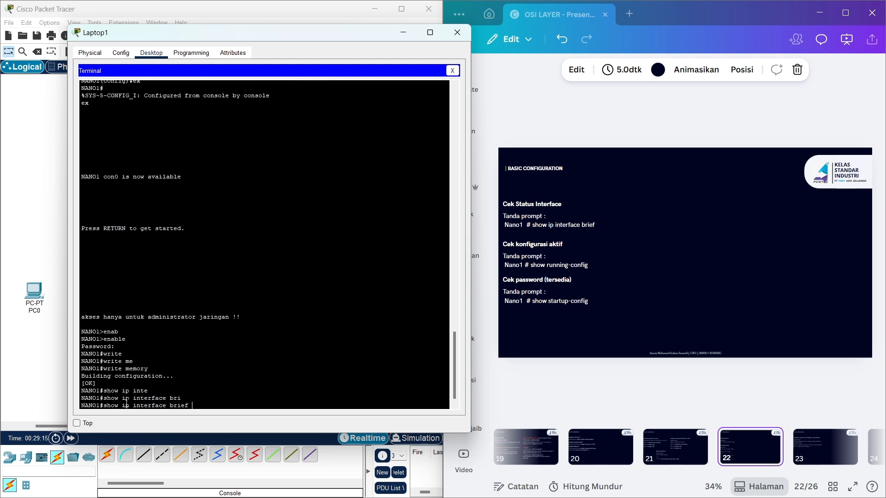
key("Return")
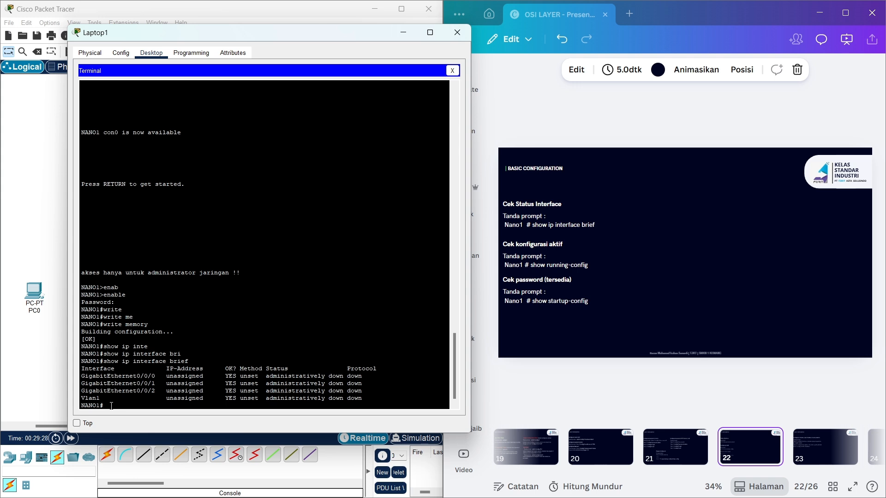
- Display the running-config, highlighting the enable secret, hostname and no ipv6 cef lines
type("show running")
key("Tab")
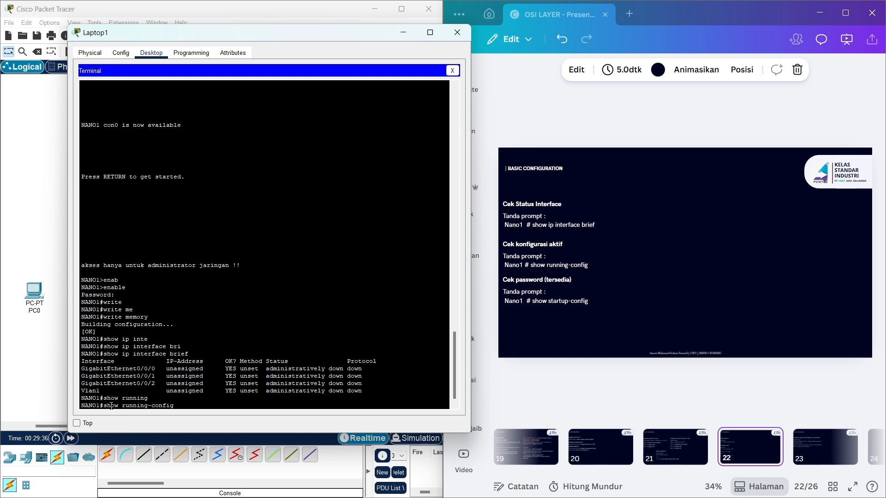
key("Return")
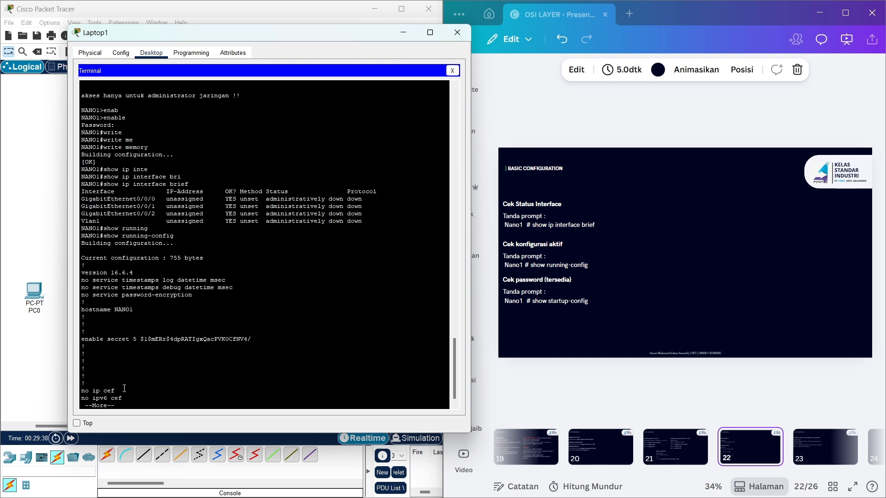
left_click_drag(137, 339, 108, 339)
left_click(193, 324)
left_click_drag(86, 303, 101, 307)
left_click(136, 307)
left_click(145, 403)
key("q")
- Display the saved startup-config, point out its enable secret and cef lines, then show slide 23
type("show")
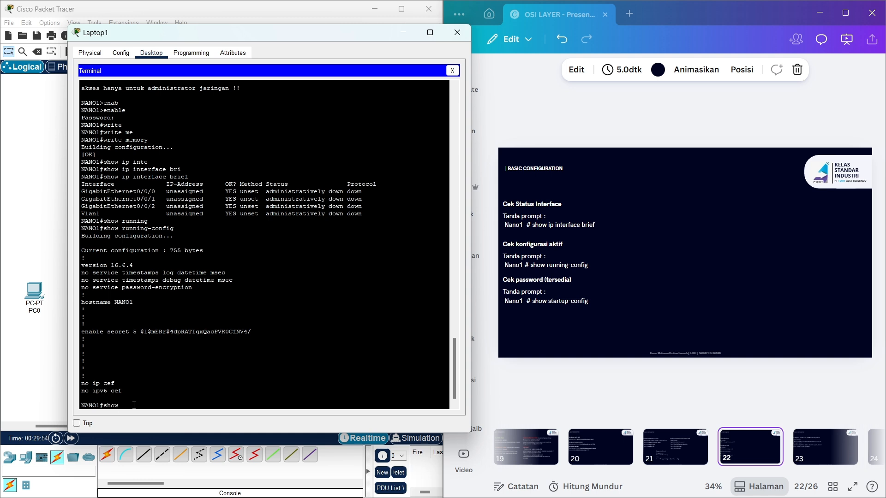
type(" start")
key("Tab")
key("Return")
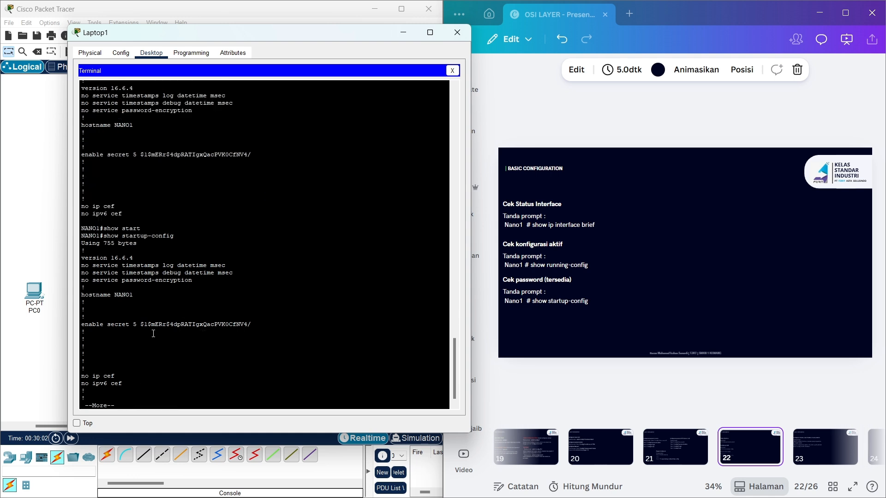
left_click_drag(145, 326, 100, 325)
left_click(204, 338)
double_click(120, 383)
left_click(146, 404)
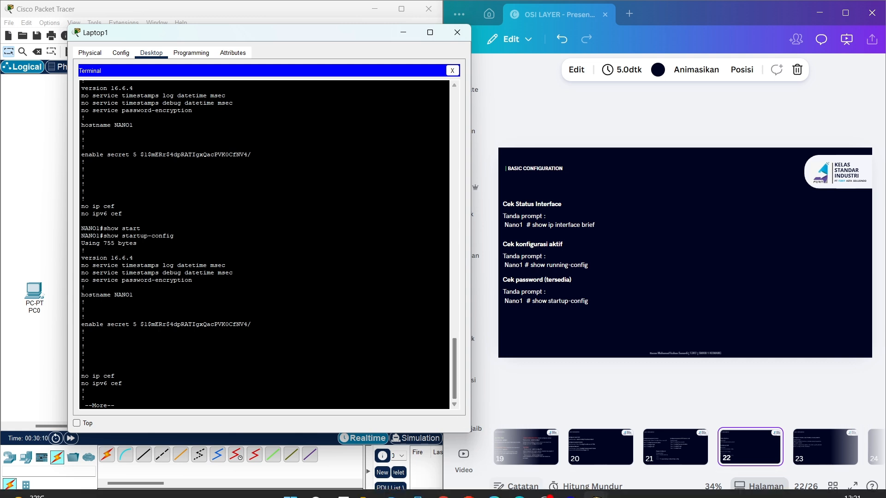
left_click(803, 441)
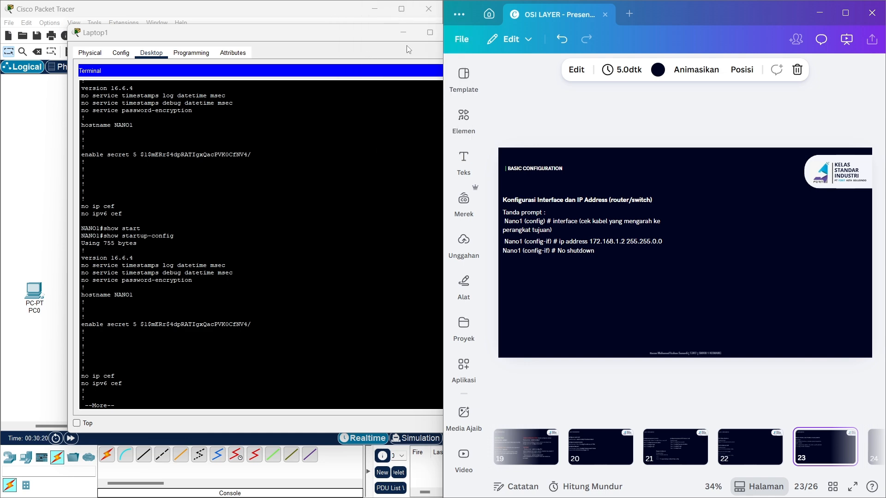
- Cable Switch1's GigabitEthernet0/1 to Router0's GigabitEthernet0/0/0 with copper straight-through
left_click(403, 33)
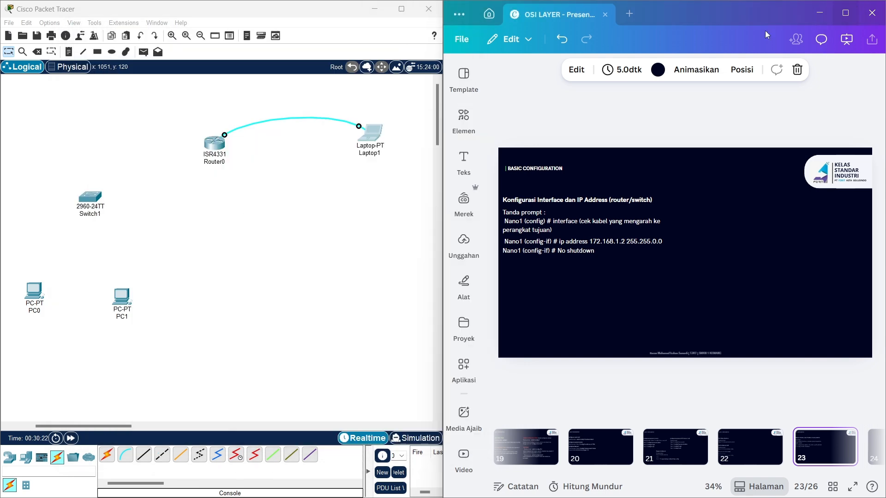
left_click(401, 9)
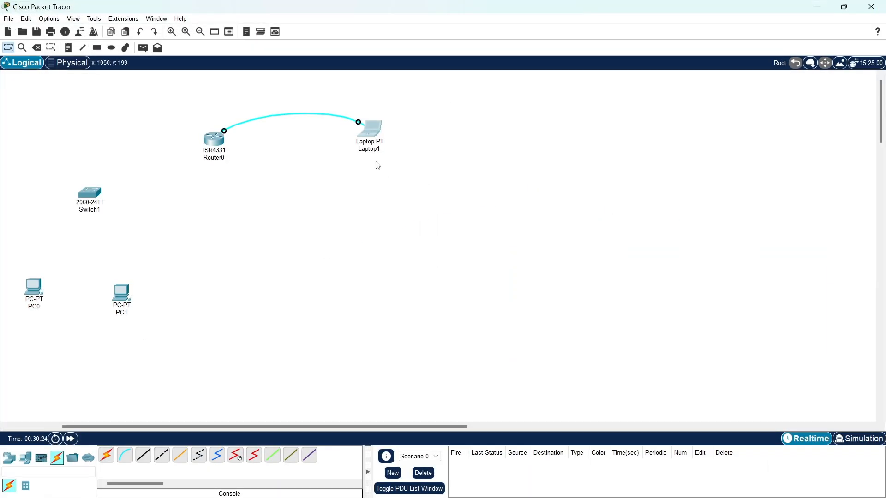
left_click_drag(405, 426, 306, 425)
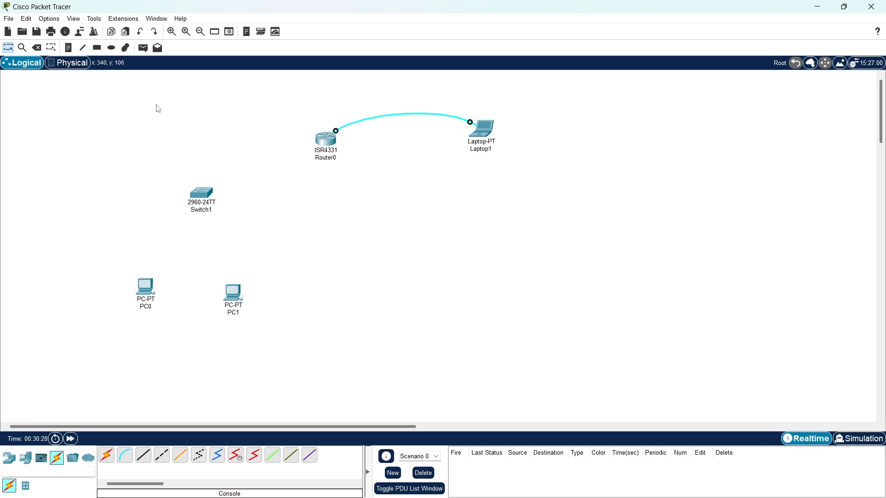
left_click(143, 455)
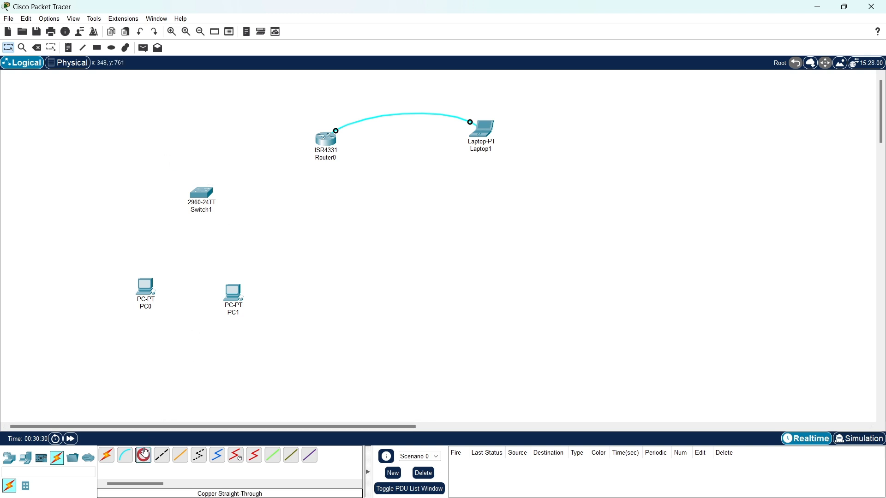
key("Escape")
left_click(143, 455)
left_click(203, 190)
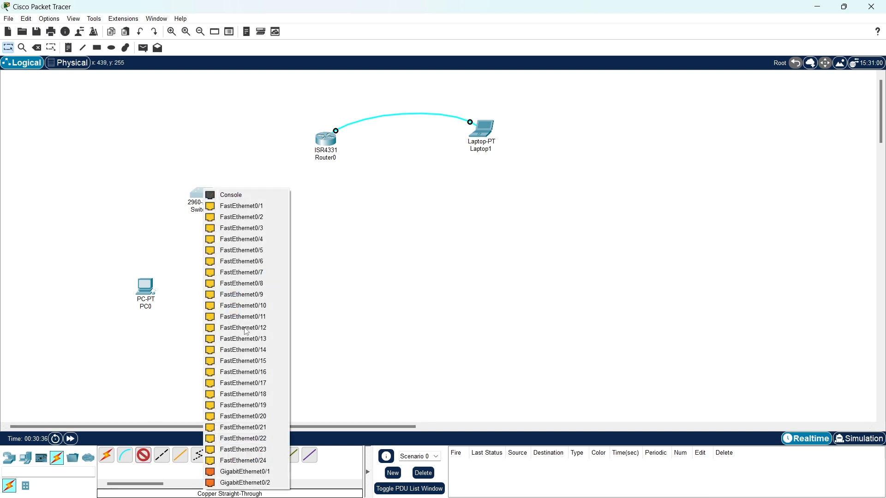
left_click(242, 471)
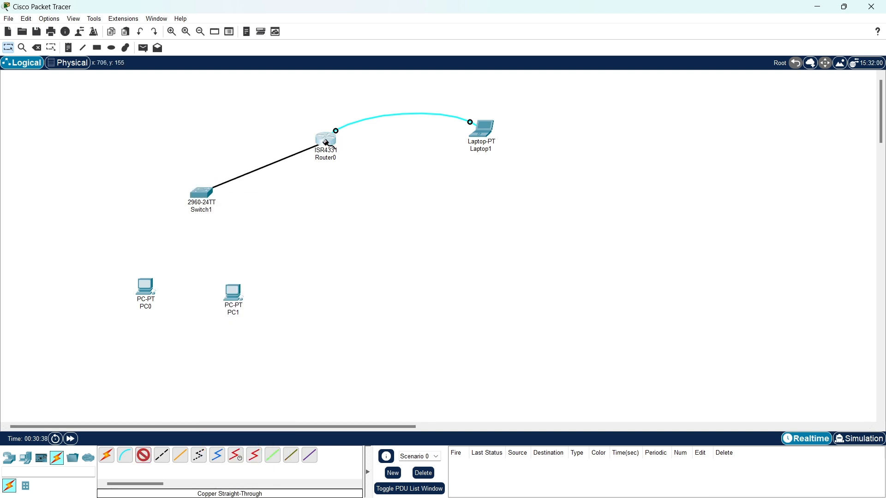
left_click(327, 143)
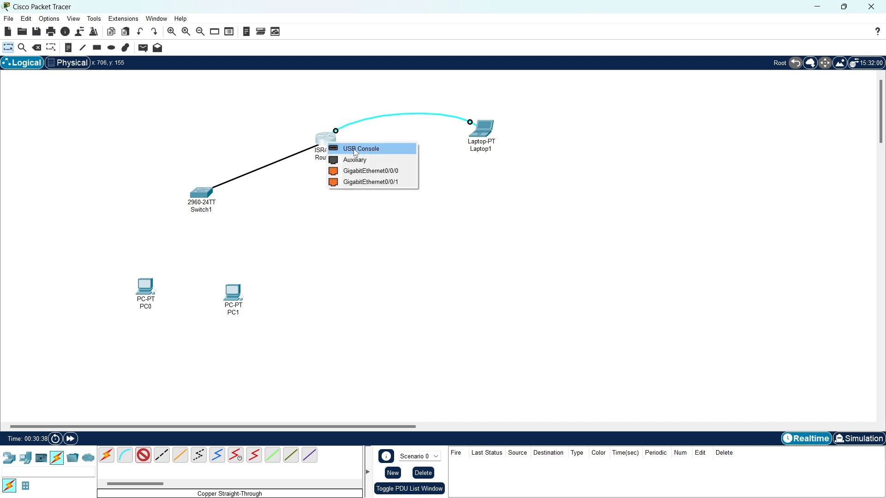
left_click(363, 172)
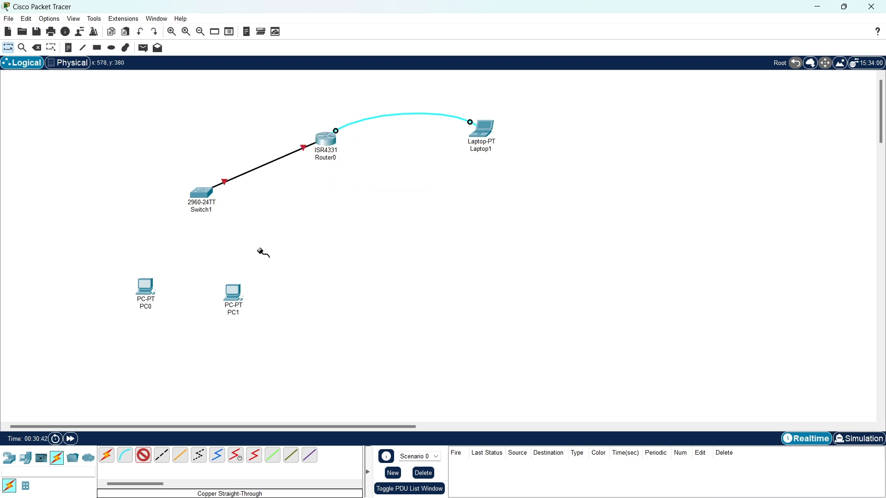
- Connect PC0 to Switch1 Fa0/1 and PC1 to Fa0/2, then reopen Laptop1's terminal
left_click(143, 293)
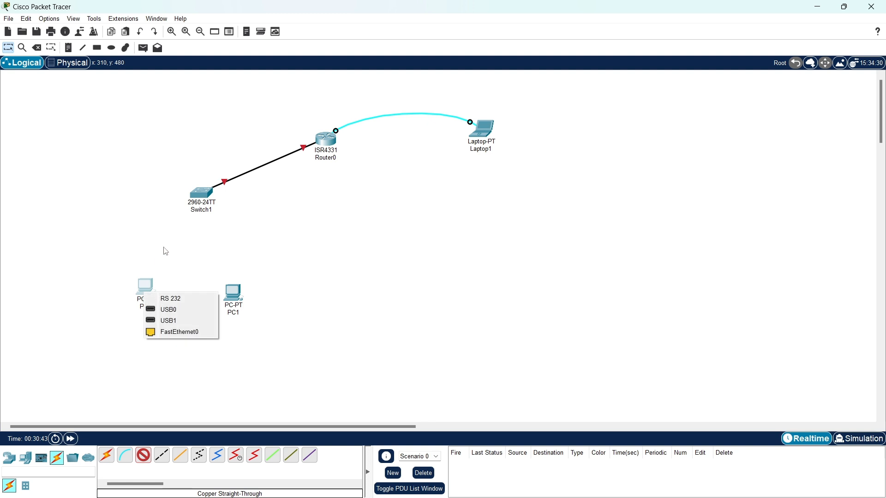
left_click(170, 333)
left_click(195, 198)
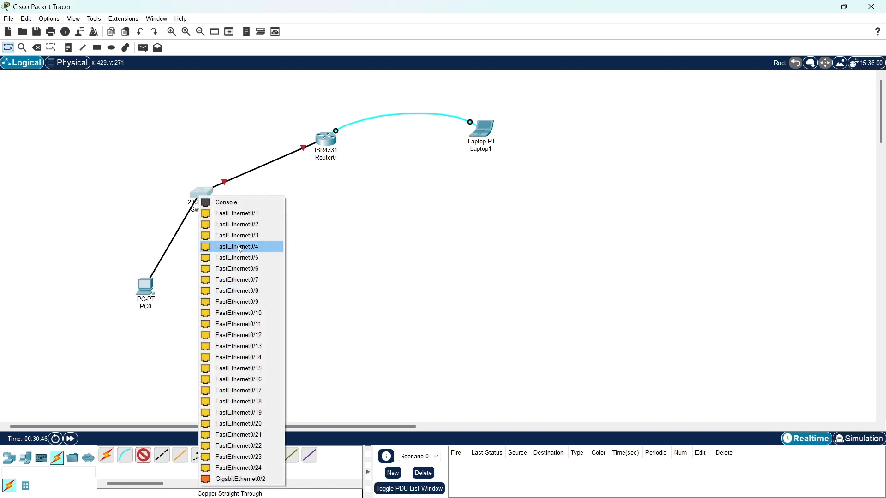
left_click(226, 212)
left_click(232, 293)
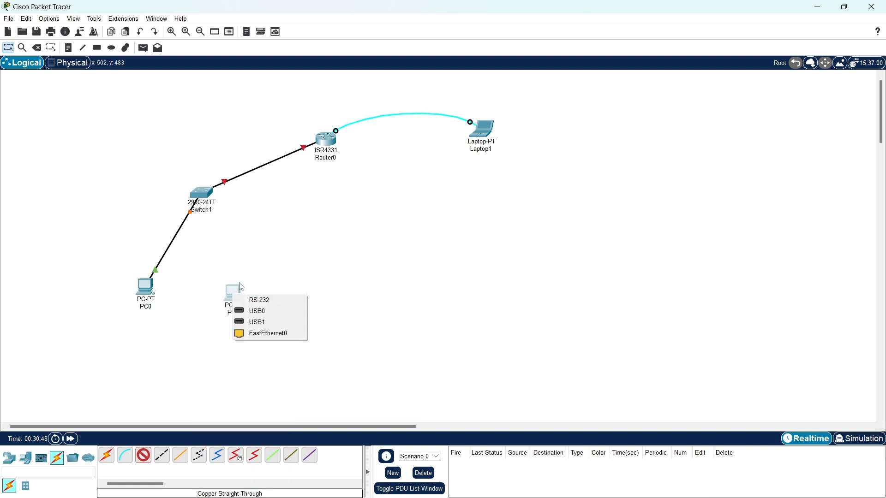
left_click(257, 334)
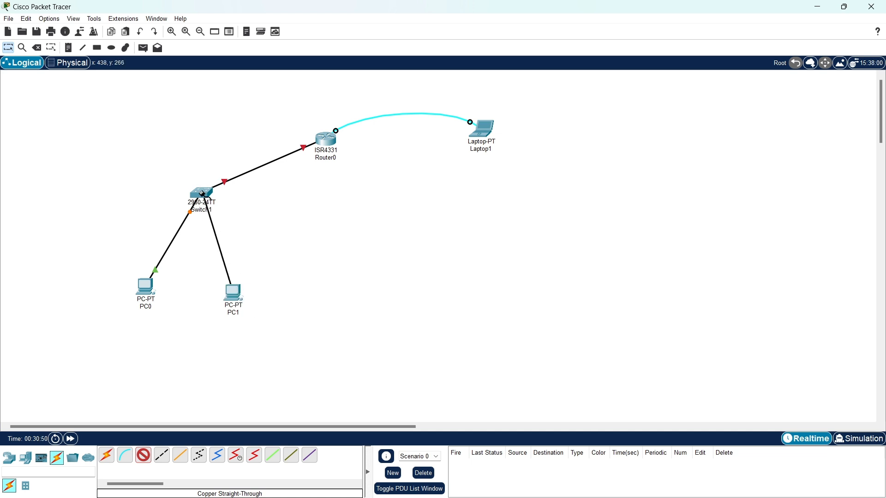
left_click(202, 195)
left_click(236, 212)
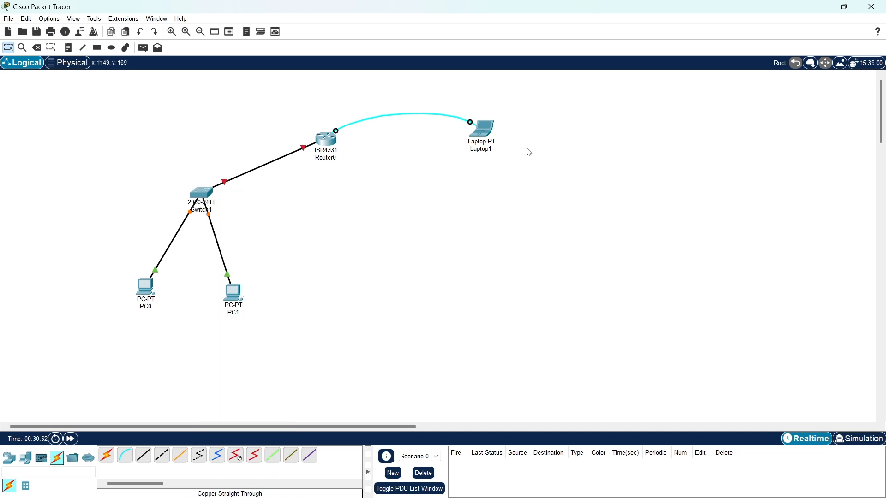
left_click(488, 135)
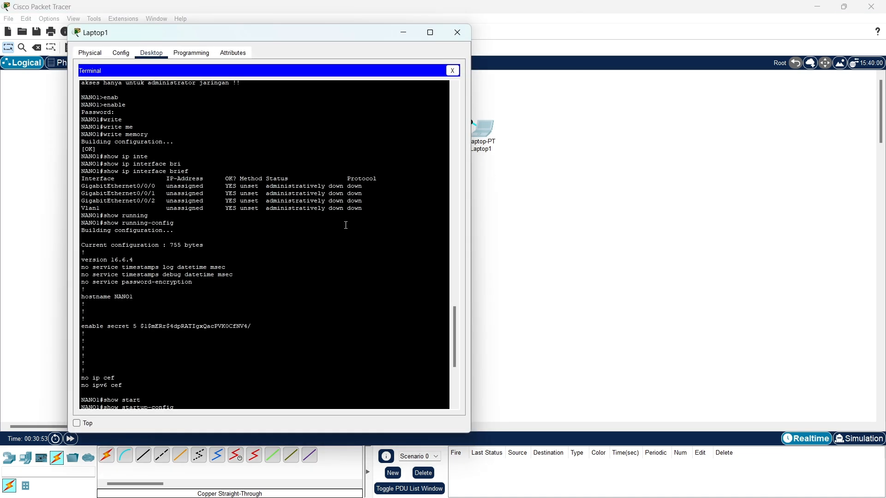
- Finish the paged listing and enter configuration mode for interface GigabitEthernet0/0/0
scroll(300, 282, "down", 6)
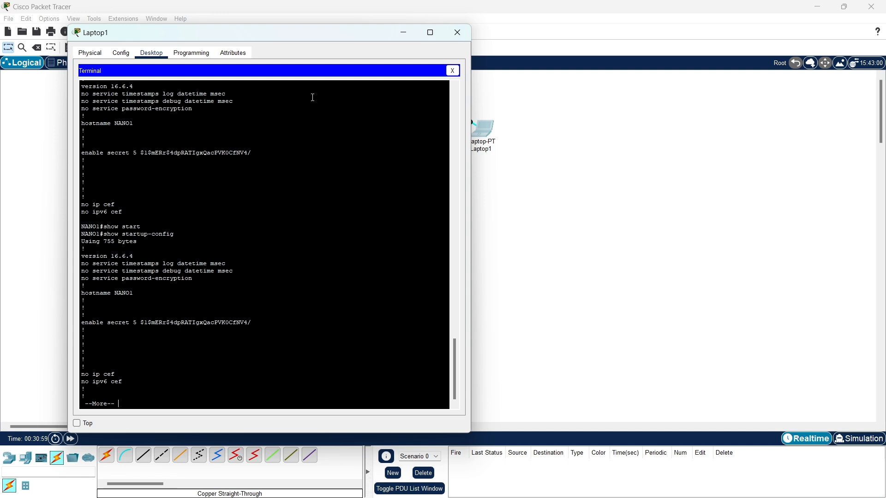
left_click_drag(289, 34, 457, 33)
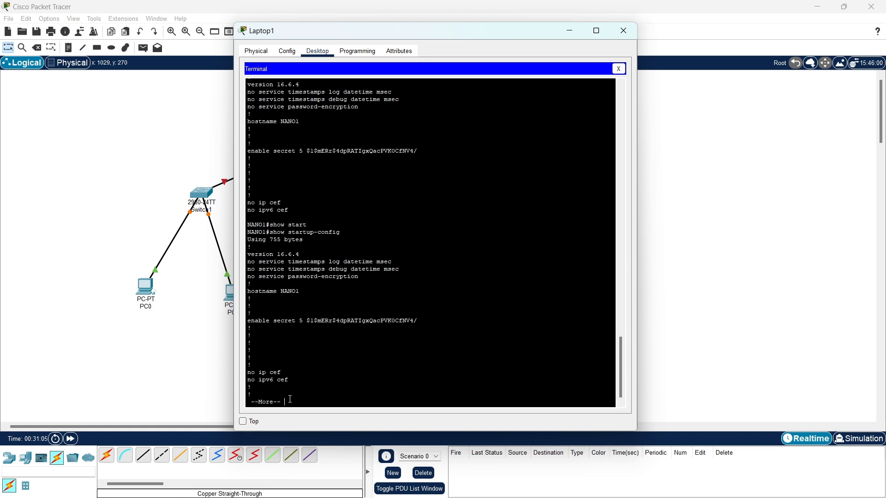
key("space")
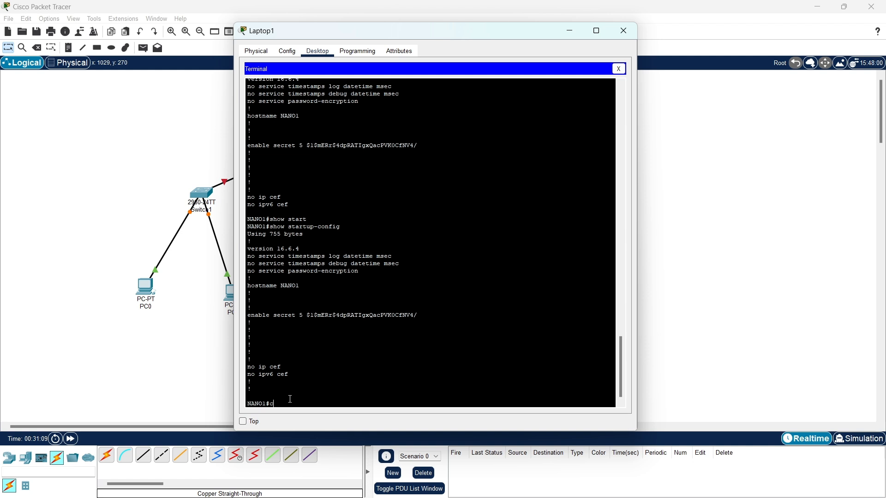
type("config t")
key("Return")
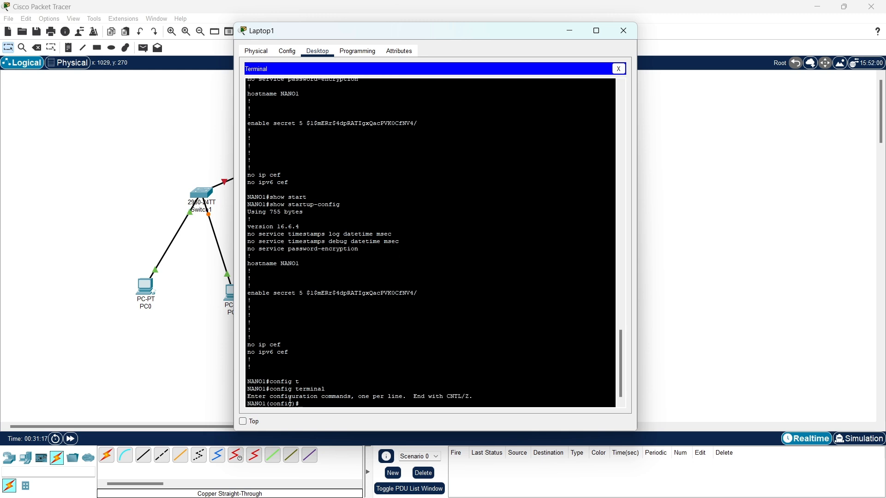
type("inter")
key("Tab")
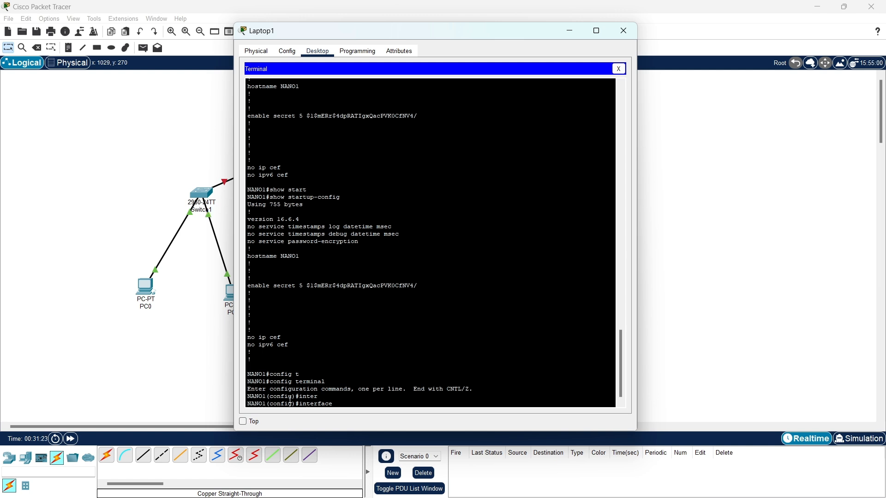
type("gig 0/0/0")
key("Return")
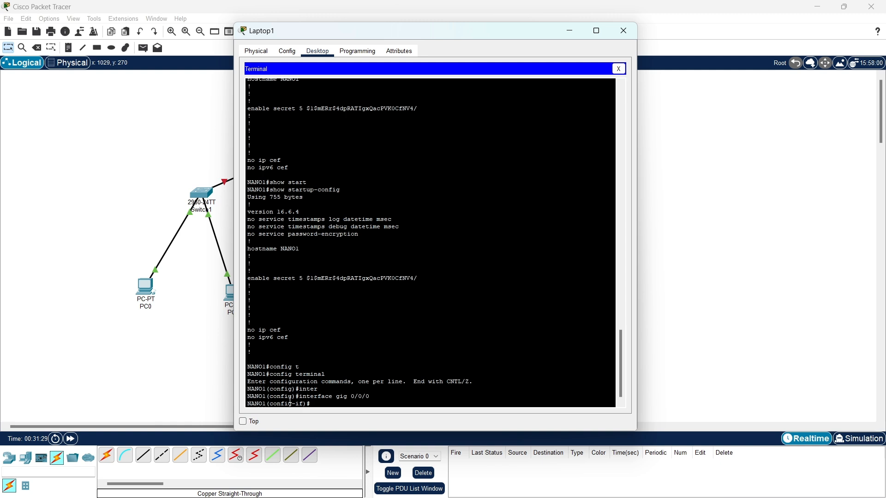
- Assign 172.168.1.2 255.255.0.0, bring the interface up with no shutdown, and close Laptop1's window
type("ip ad")
key("Tab")
type("172.168.1.2")
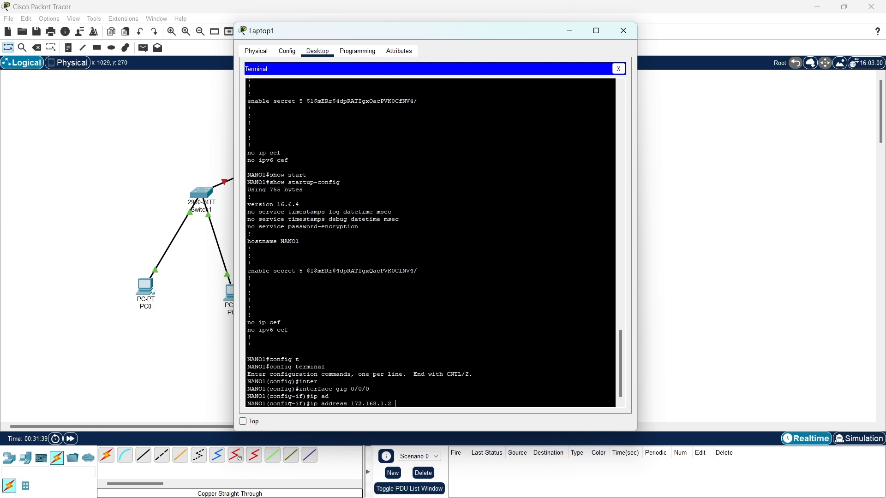
type(" 255.255.")
key("BackSpace")
type("0.0")
key("Return")
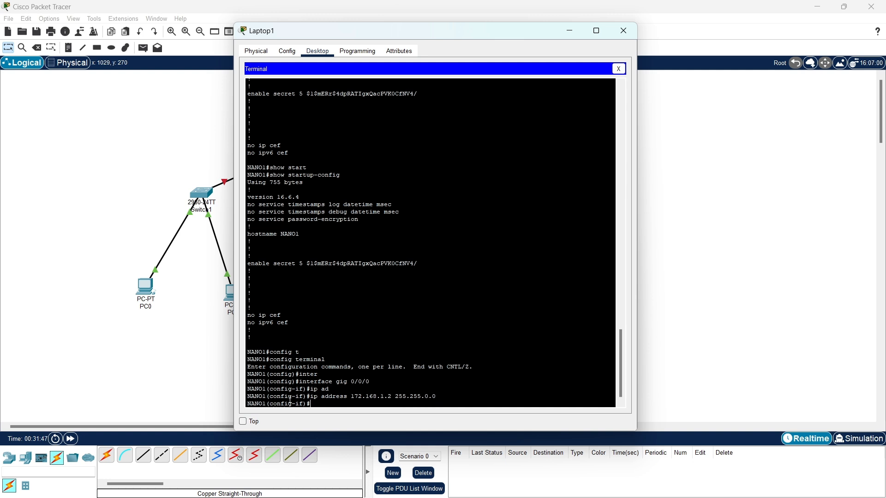
type("no shutdown")
key("Return")
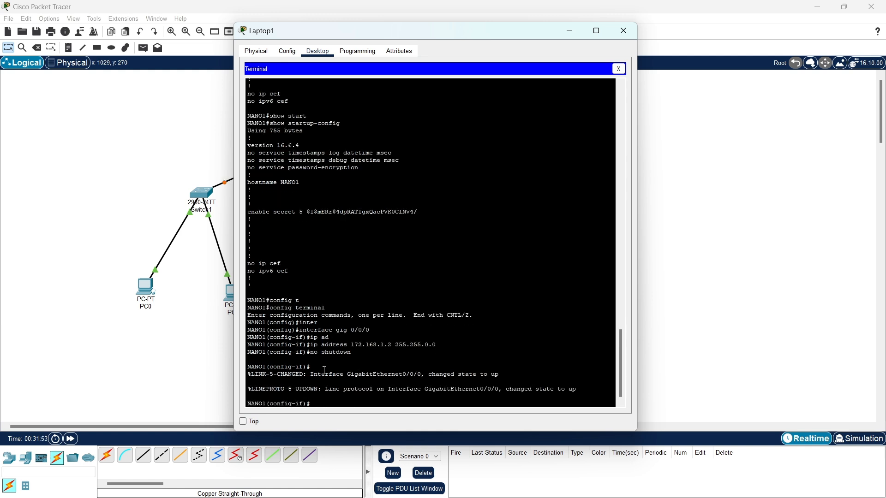
type("ex")
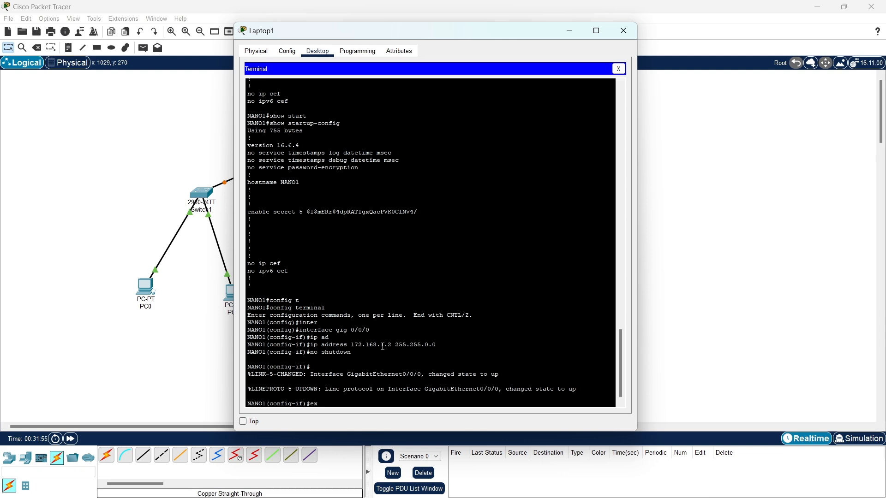
key("Return")
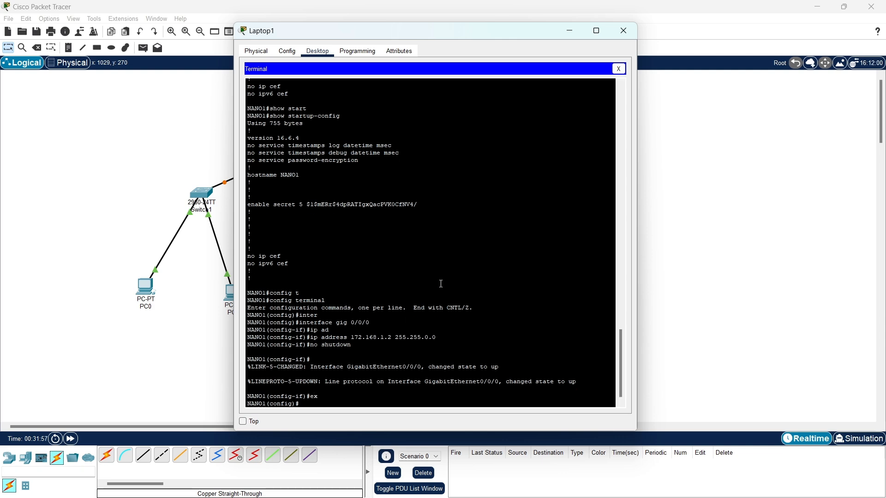
left_click(624, 30)
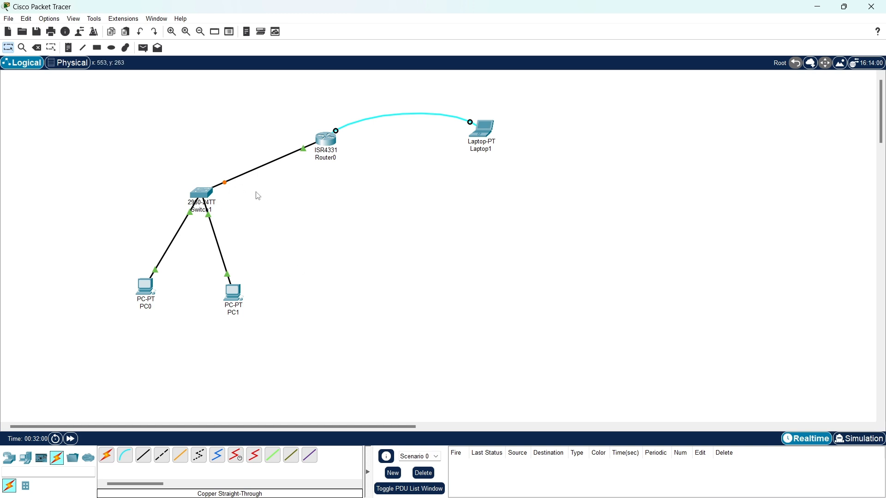
- In PC0's IP Configuration, enter the IPv4 address 172.168.1.5 with mask 255.255.0.0
left_click(140, 286)
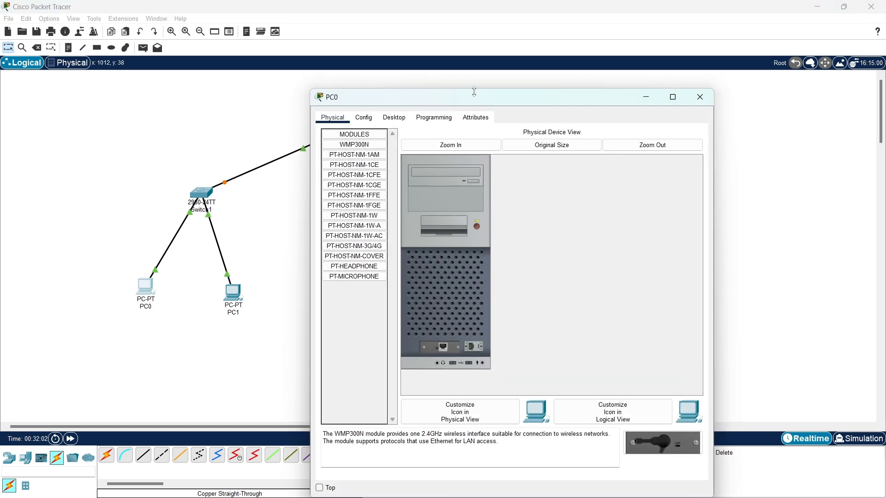
left_click_drag(483, 102, 402, 66)
left_click(314, 82)
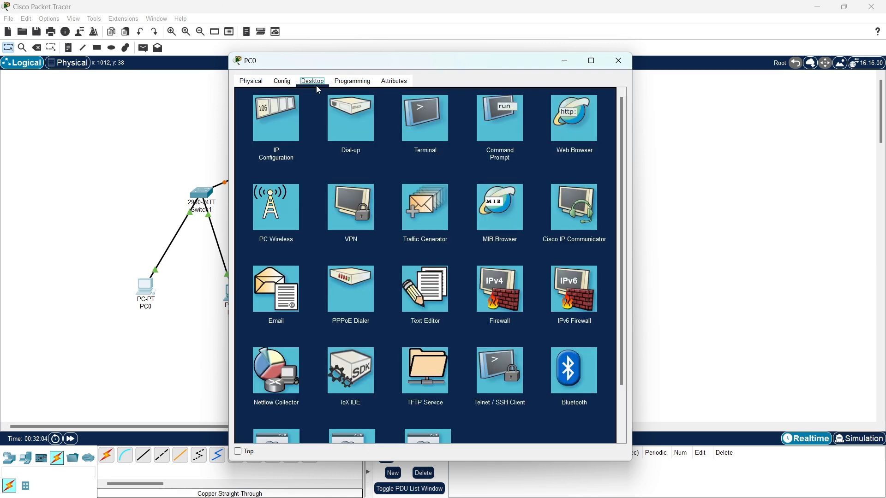
left_click(288, 130)
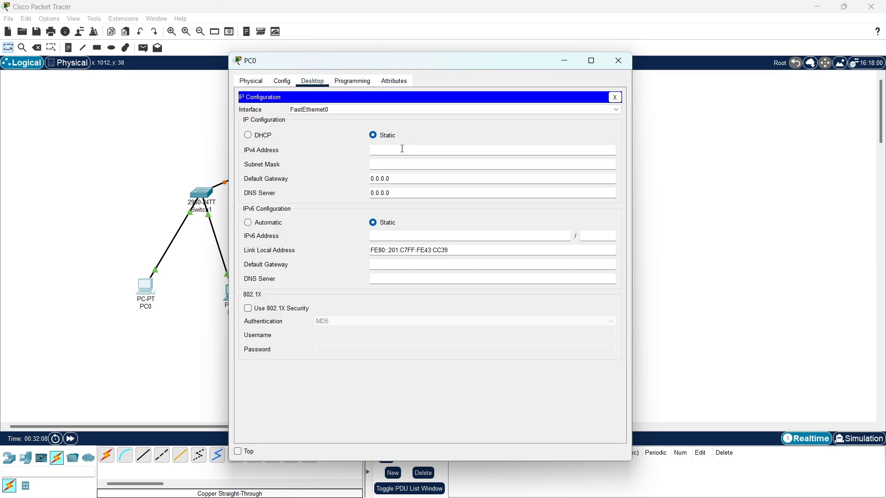
type("172.168.1.5")
- Set PC0's default gateway to 172.168.1.2 and DNS server to 8.8.8.8
key("Tab")
key("BackSpace")
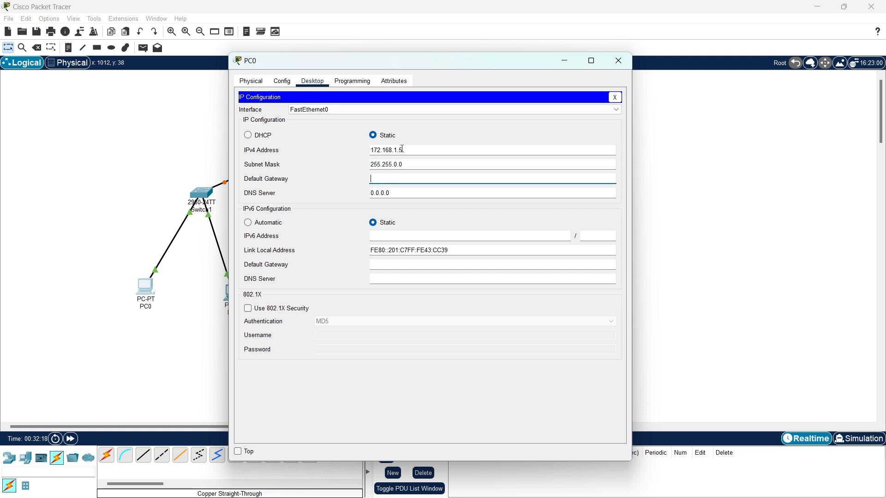
type("172.168.1.2")
key("Tab")
key("BackSpace")
type("8.8.8.8")
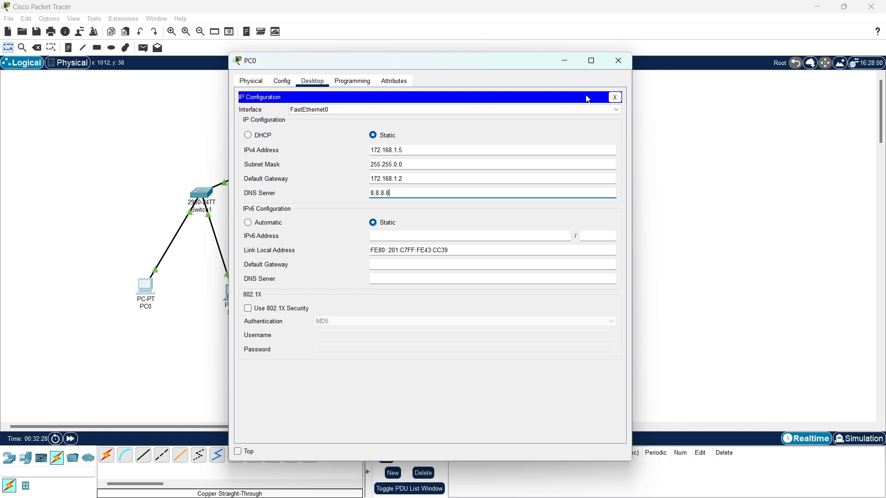
left_click(614, 97)
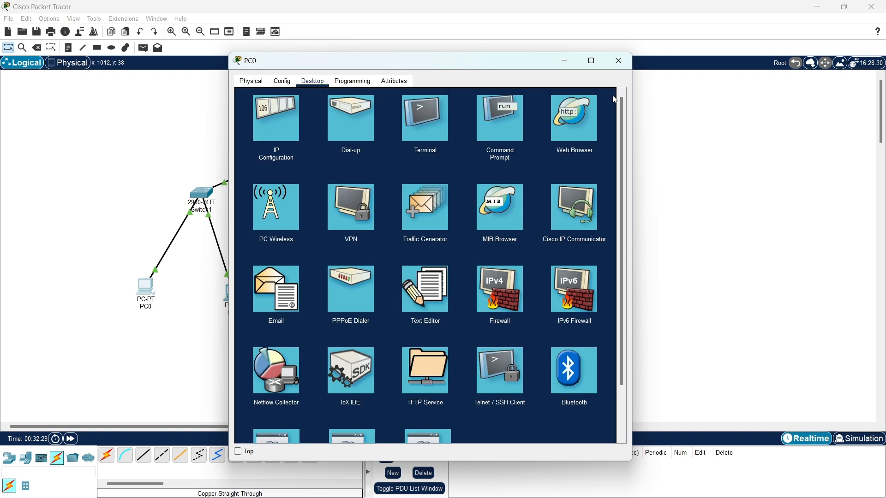
- Ping 172.168.1.2 from PC0's command prompt, getting 4 of 4 replies, then close PC0
left_click(506, 130)
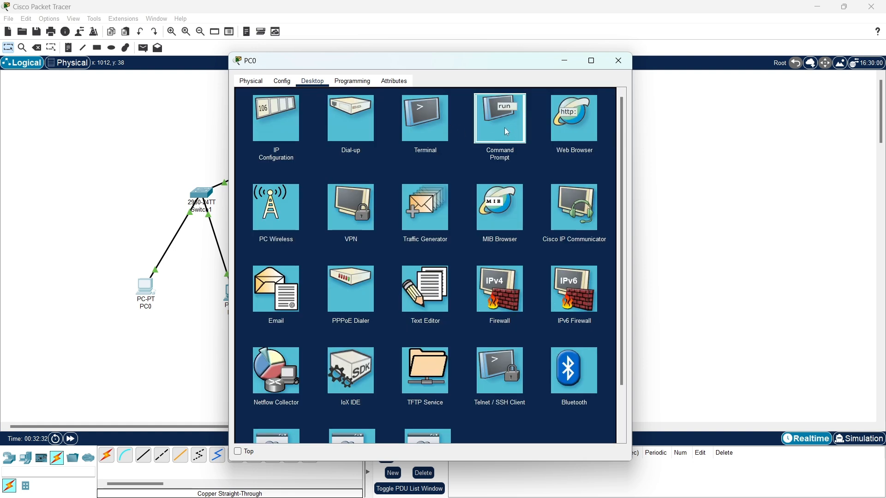
type("pin")
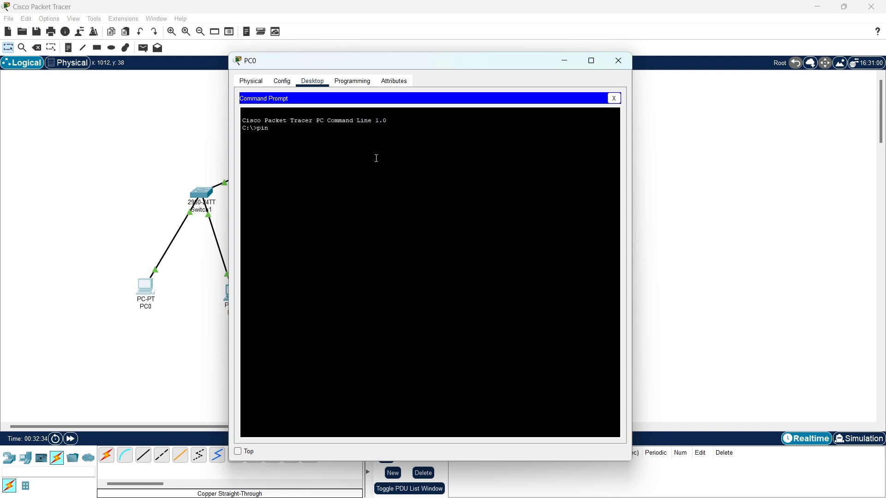
type("g 172.168.1.2")
key("Return")
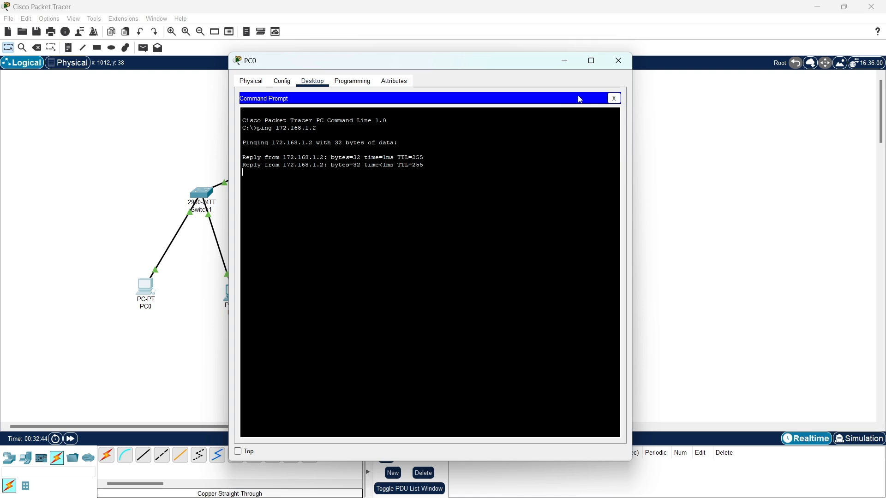
left_click(617, 68)
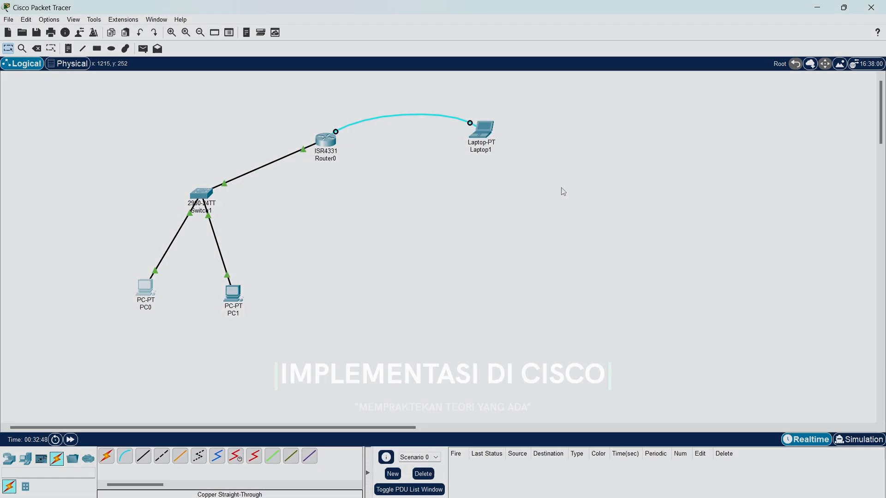